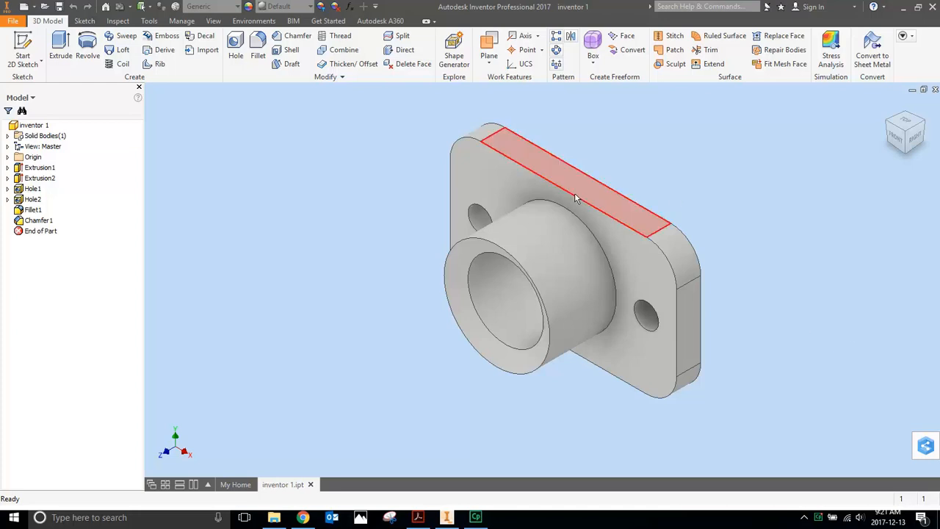
Create a new drawing from the metric ANSI (mm).idw template
{"action": "left_click", "coordinate": [23, 8]}
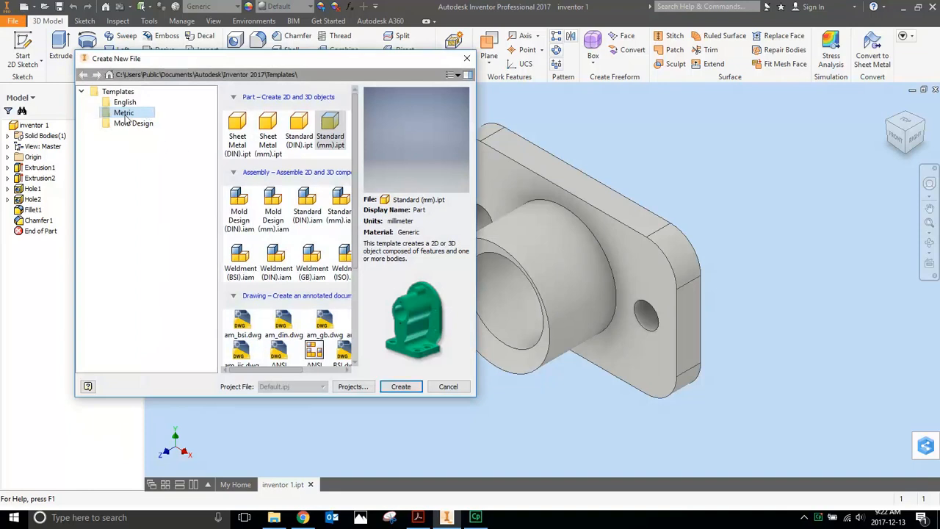
{"action": "scroll", "coordinate": [354, 146], "scroll_direction": "down", "scroll_amount": 1}
{"action": "scroll", "coordinate": [353, 146], "scroll_direction": "down", "scroll_amount": 3}
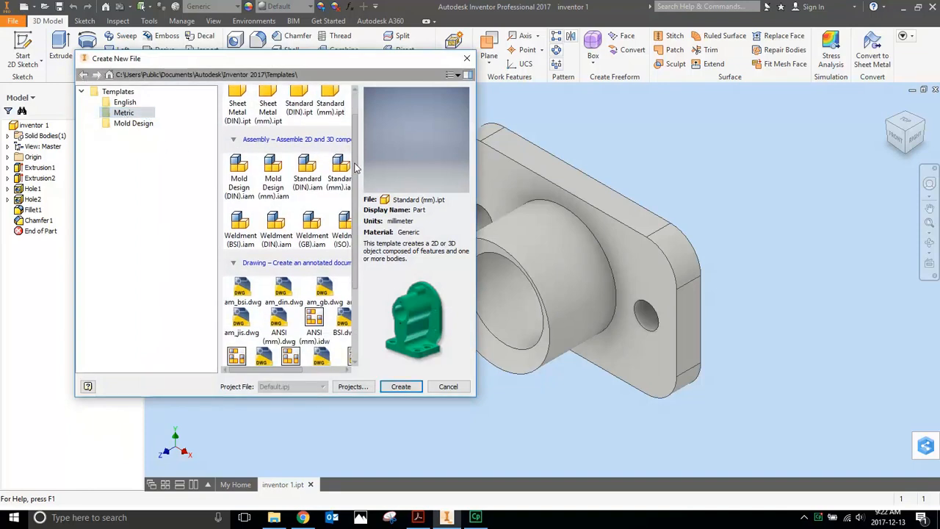
{"action": "left_click", "coordinate": [314, 258]}
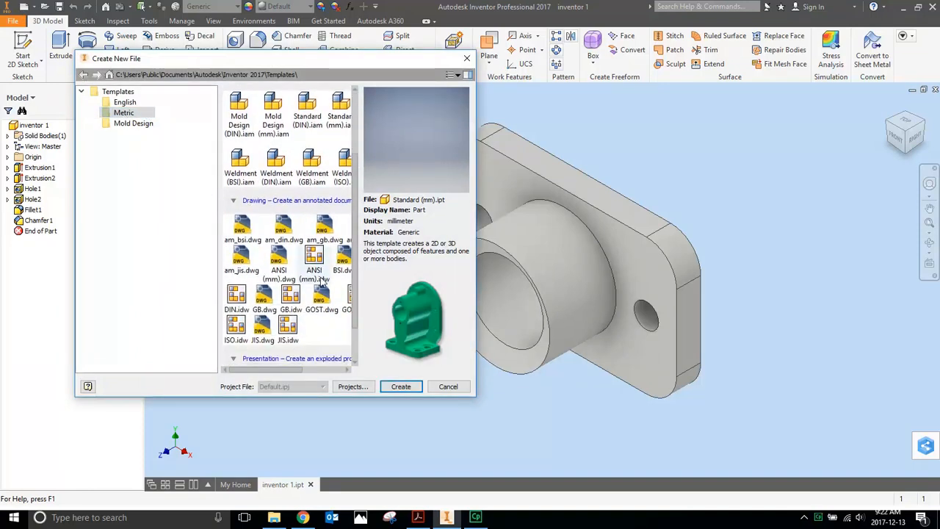
{"action": "left_click", "coordinate": [403, 388]}
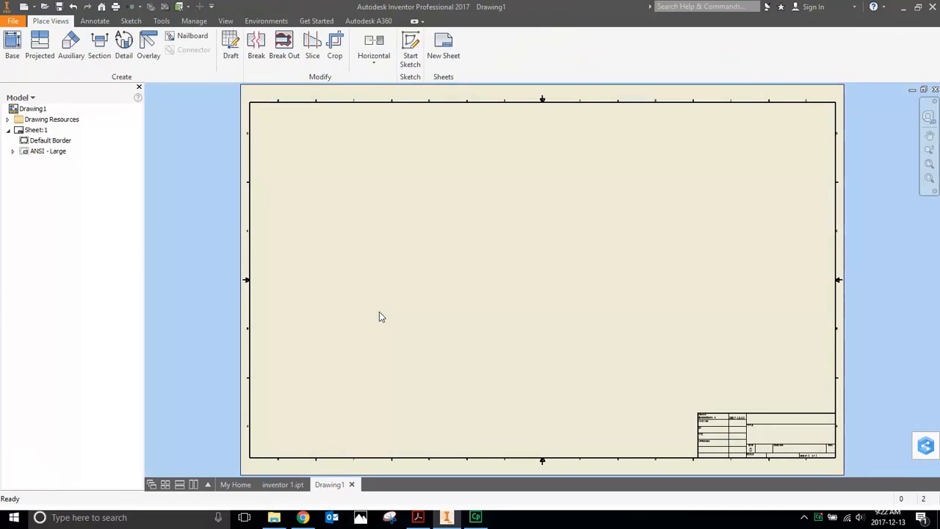
Change the drawing sheet's size to A, keeping the landscape orientation
{"action": "right_click", "coordinate": [32, 131]}
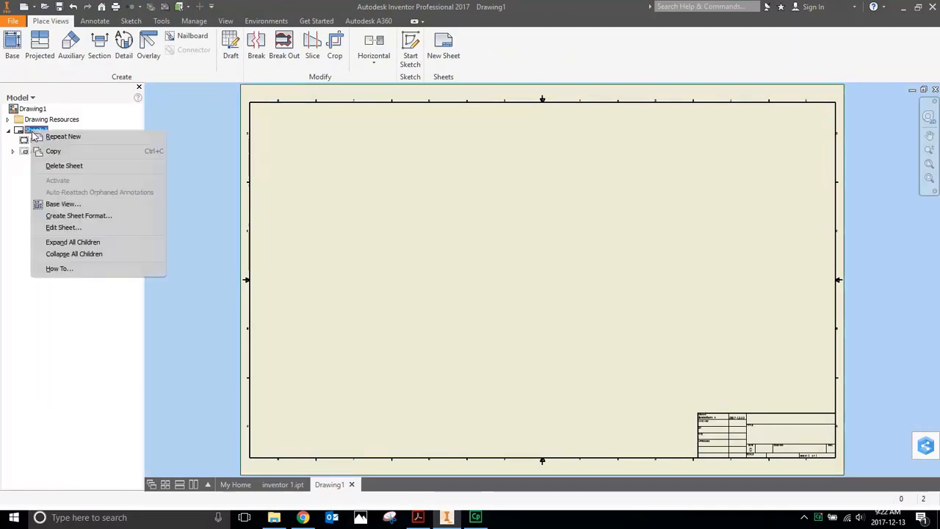
{"action": "left_click", "coordinate": [52, 227]}
{"action": "left_click", "coordinate": [189, 166]}
{"action": "left_click", "coordinate": [184, 175]}
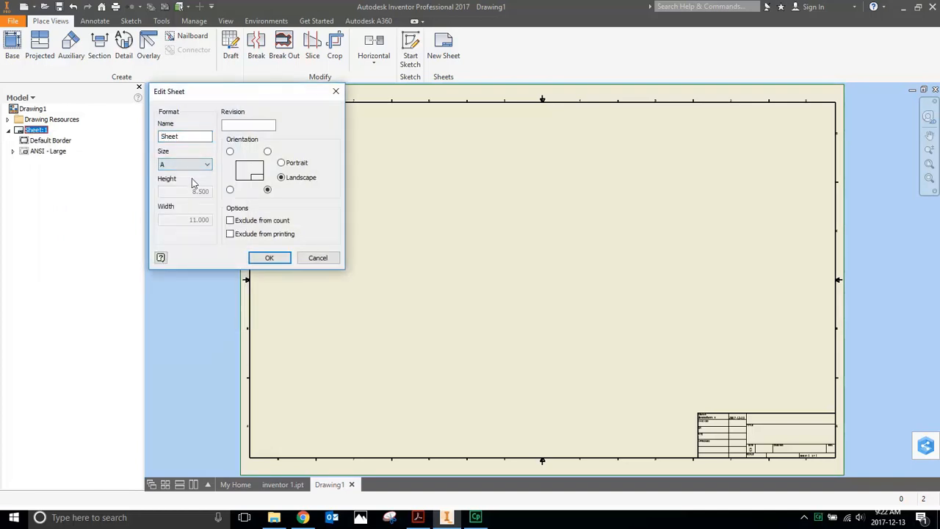
{"action": "left_click", "coordinate": [259, 259]}
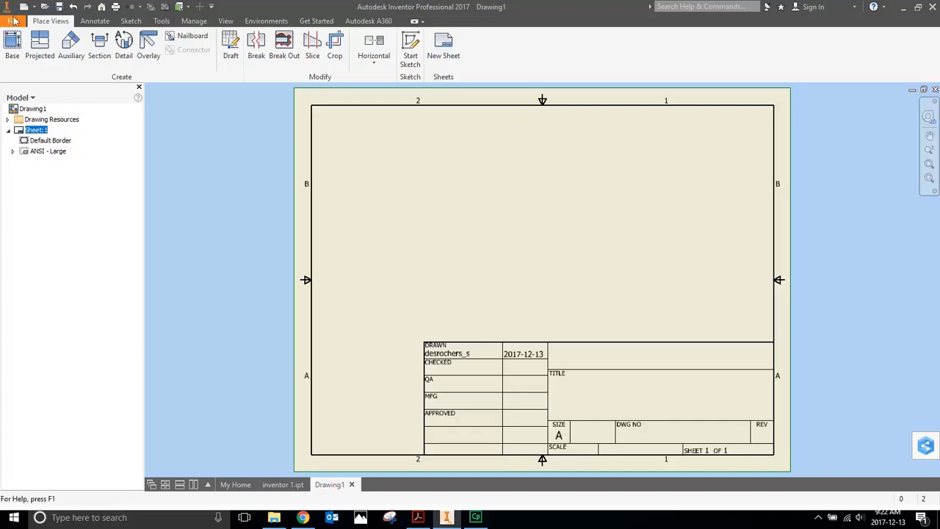
Set up a base view of inventor 1.ipt in the front orientation, positioned on the left half of the sheet above the title block
{"action": "left_click", "coordinate": [13, 44]}
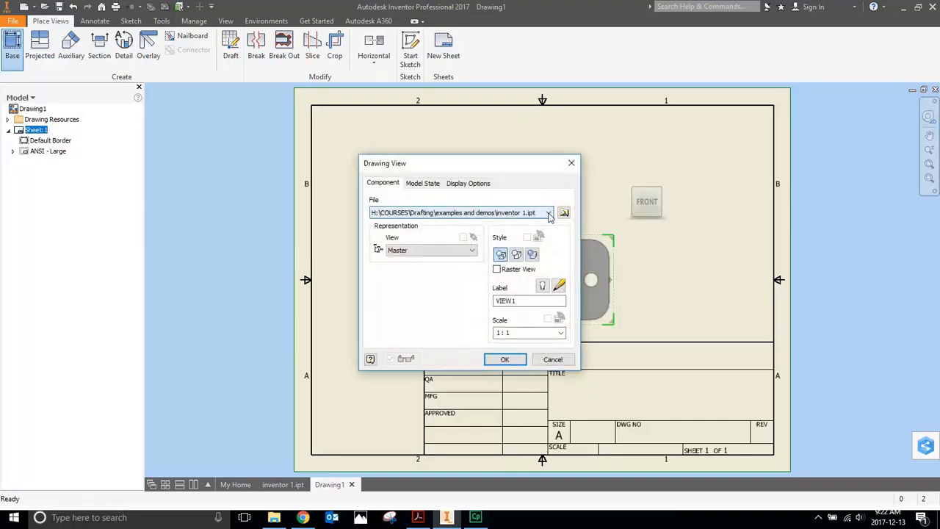
{"action": "left_click_drag", "start_coordinate": [513, 162], "coordinate": [317, 136]}
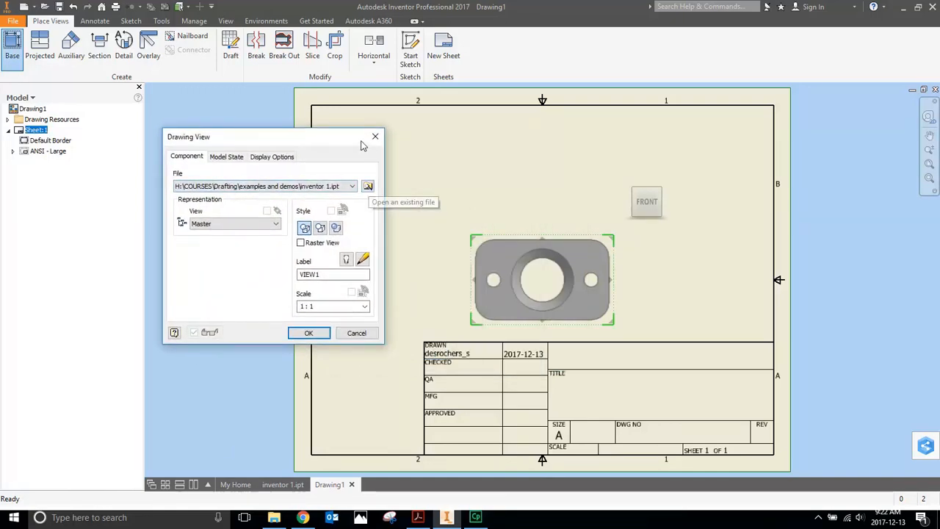
{"action": "left_click_drag", "start_coordinate": [493, 240], "coordinate": [404, 236]}
{"action": "left_click_drag", "start_coordinate": [329, 137], "coordinate": [175, 133]}
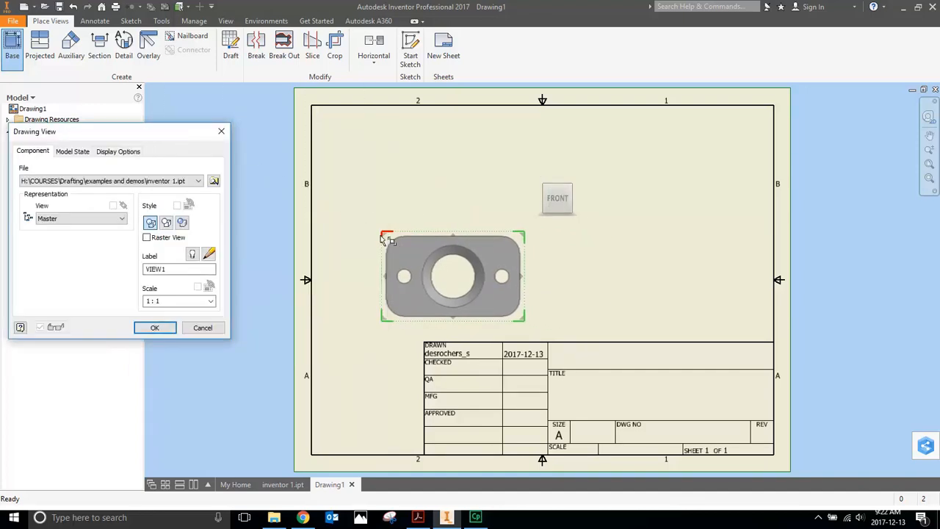
{"action": "mouse_move", "coordinate": [388, 245]}
{"action": "left_mouse_down"}
{"action": "mouse_move", "coordinate": [364, 250]}
{"action": "mouse_move", "coordinate": [375, 239]}
{"action": "left_mouse_up"}
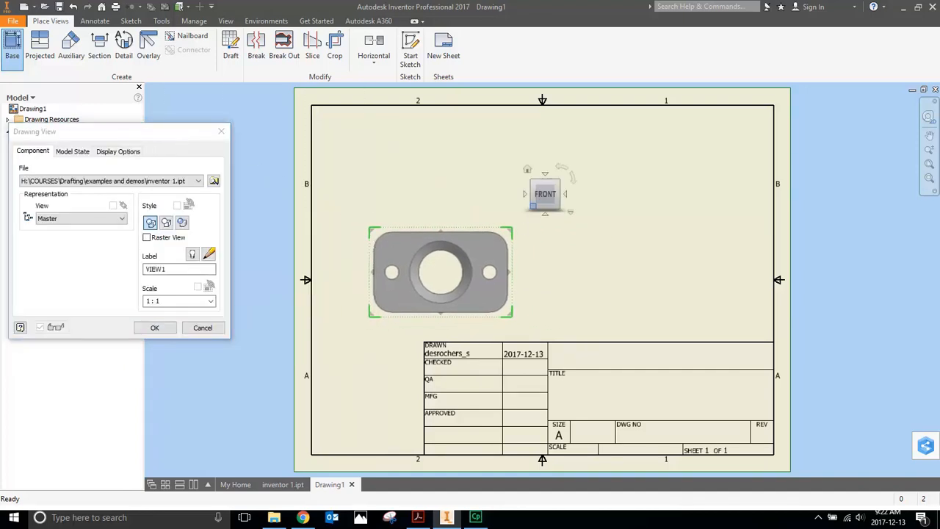
{"action": "left_click", "coordinate": [560, 194]}
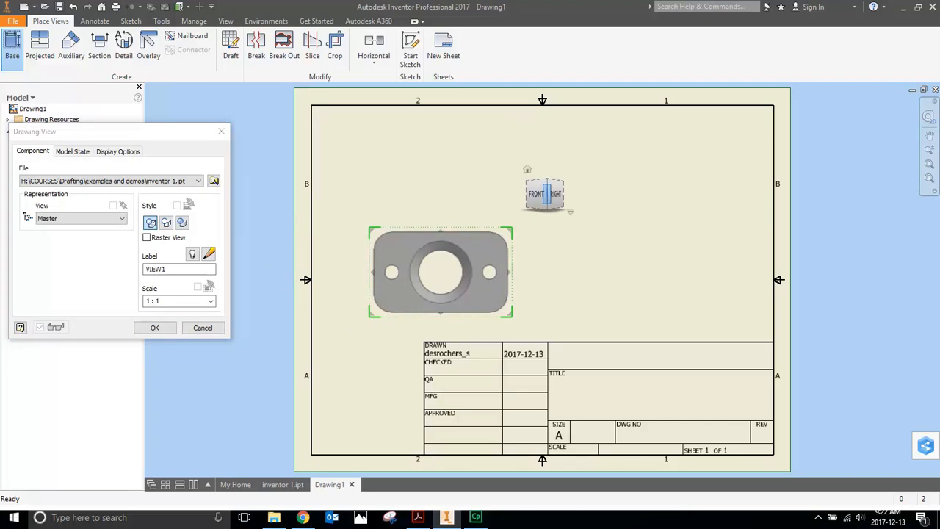
{"action": "left_click", "coordinate": [536, 194]}
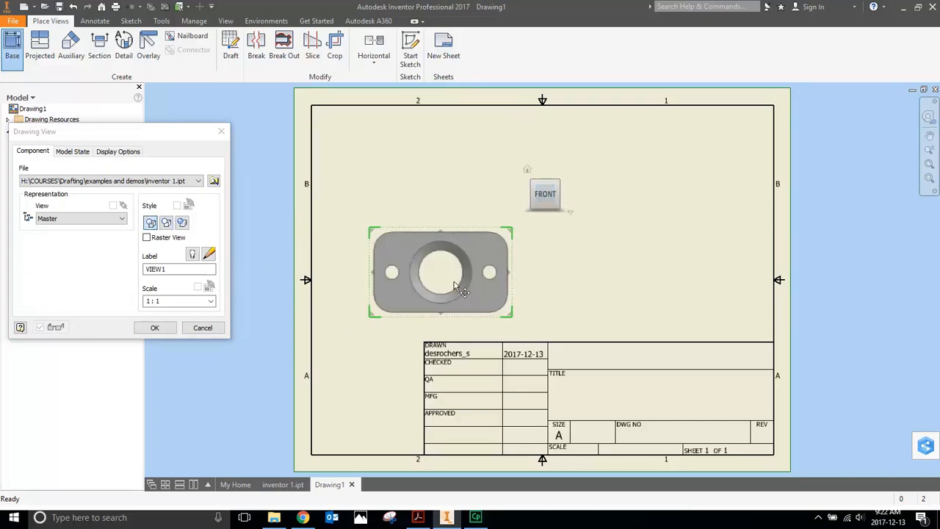
Project a top view above, a side view to the right and an isometric view in the sheet's upper-right area, and create all views
{"action": "left_click", "coordinate": [449, 160]}
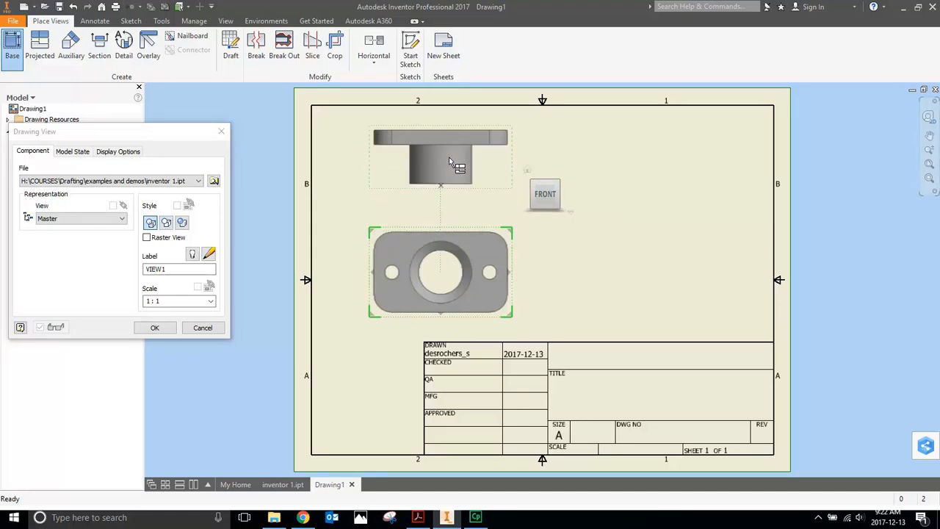
{"action": "left_click", "coordinate": [676, 296]}
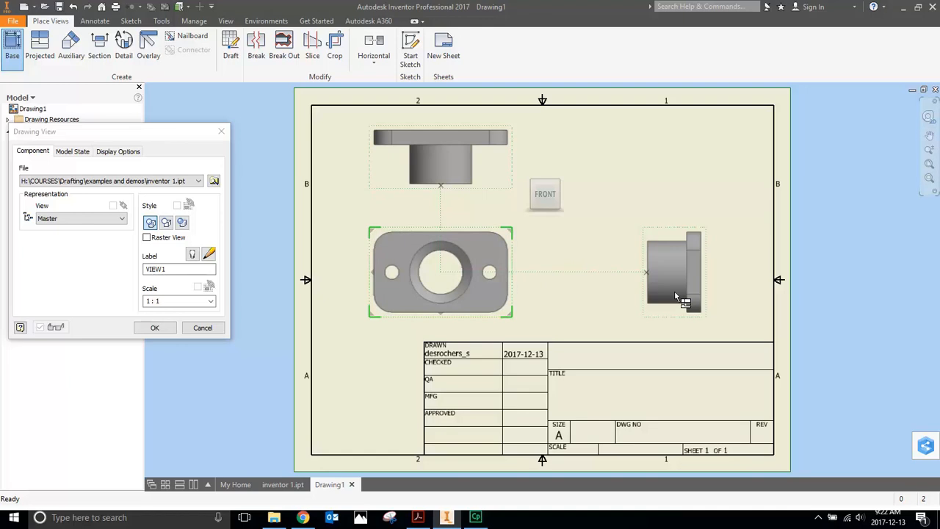
{"action": "left_click", "coordinate": [640, 181]}
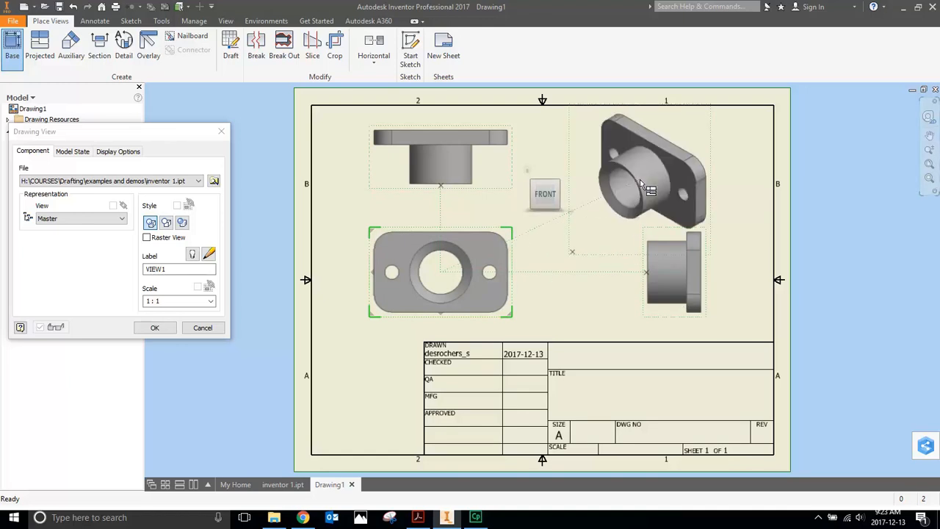
{"action": "right_click", "coordinate": [641, 184]}
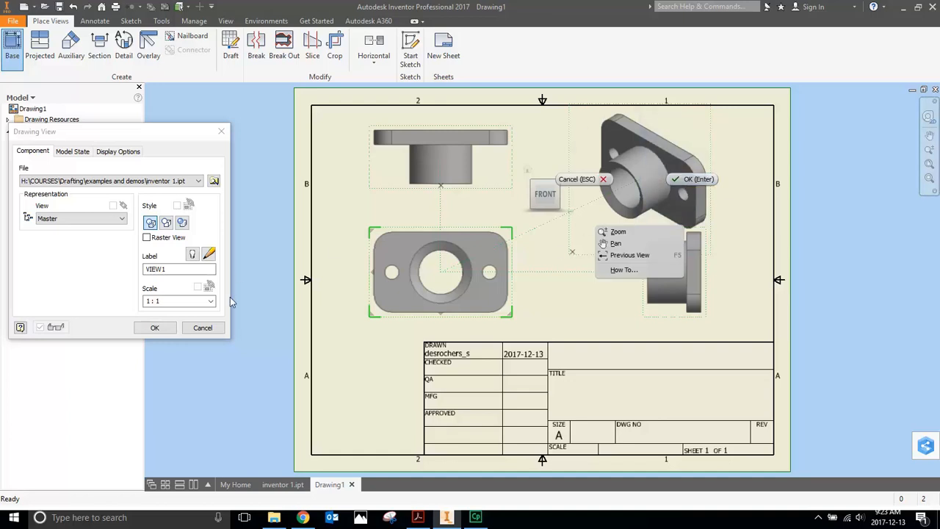
{"action": "left_click", "coordinate": [691, 179]}
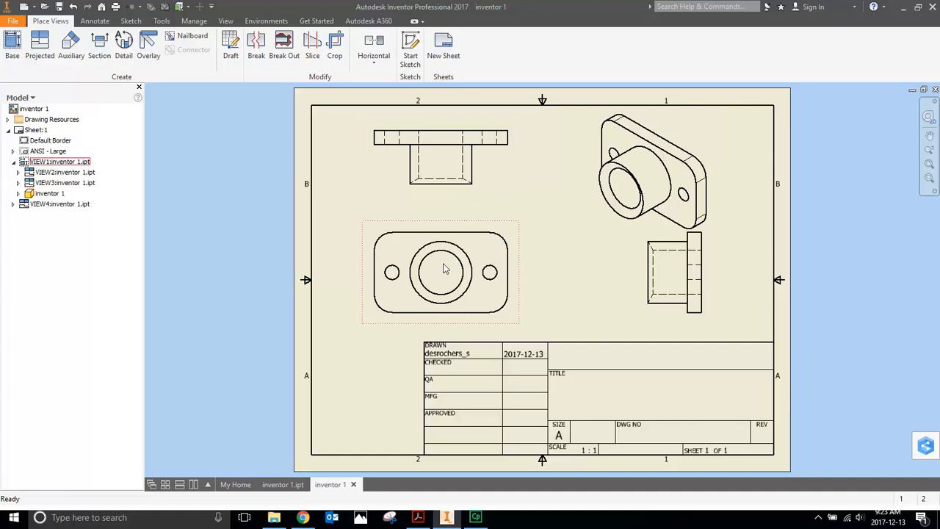
Set the isometric view's display style to shaded
{"action": "left_click", "coordinate": [607, 232]}
{"action": "double_click", "coordinate": [607, 232]}
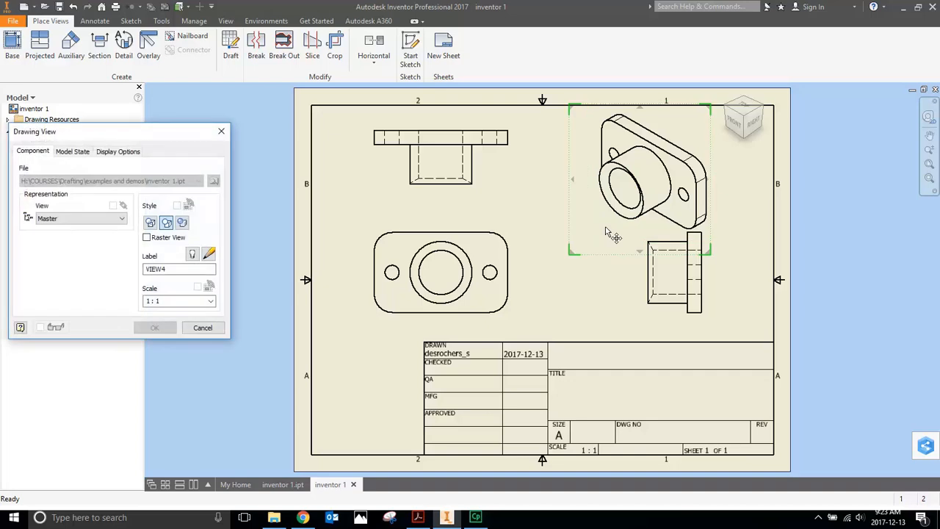
{"action": "left_click", "coordinate": [183, 224]}
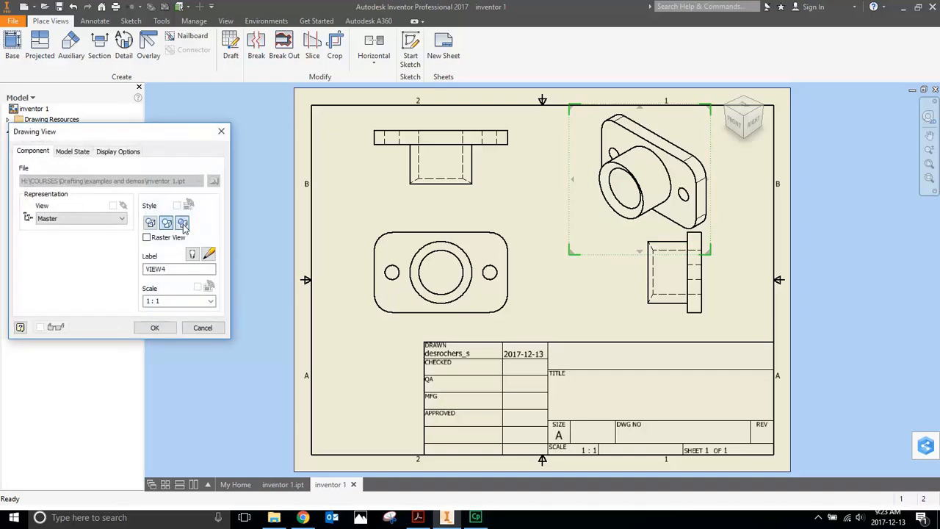
{"action": "left_click", "coordinate": [155, 328]}
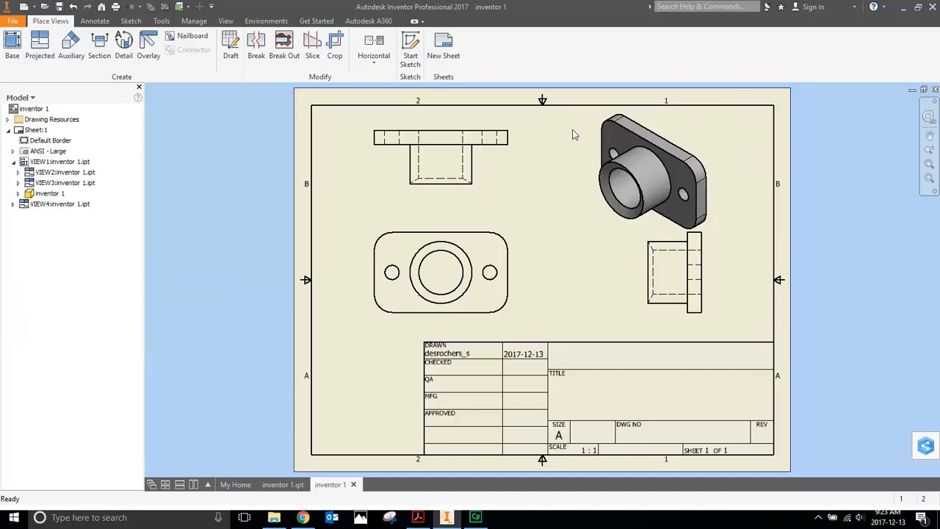
Move the side view slightly left and the isometric view slightly up and right to separate them
{"action": "mouse_move", "coordinate": [634, 282]}
{"action": "left_mouse_down"}
{"action": "mouse_move", "coordinate": [604, 292]}
{"action": "mouse_move", "coordinate": [625, 294]}
{"action": "left_mouse_up"}
{"action": "left_click_drag", "start_coordinate": [715, 168], "coordinate": [724, 157]}
{"action": "left_click", "coordinate": [755, 198]}
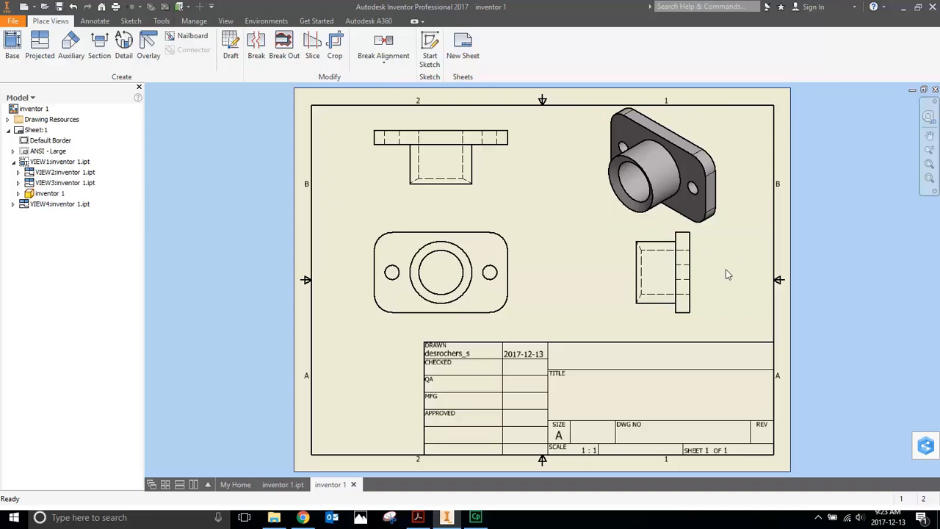
Add center marks to the two mounting holes and the central bore in the front view
{"action": "left_click", "coordinate": [94, 21]}
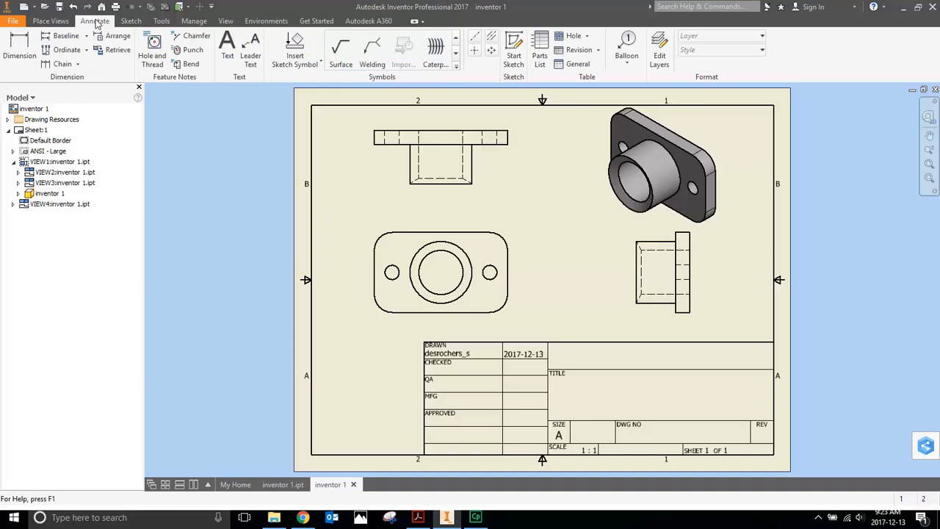
{"action": "left_click", "coordinate": [476, 52]}
{"action": "left_click", "coordinate": [387, 269]}
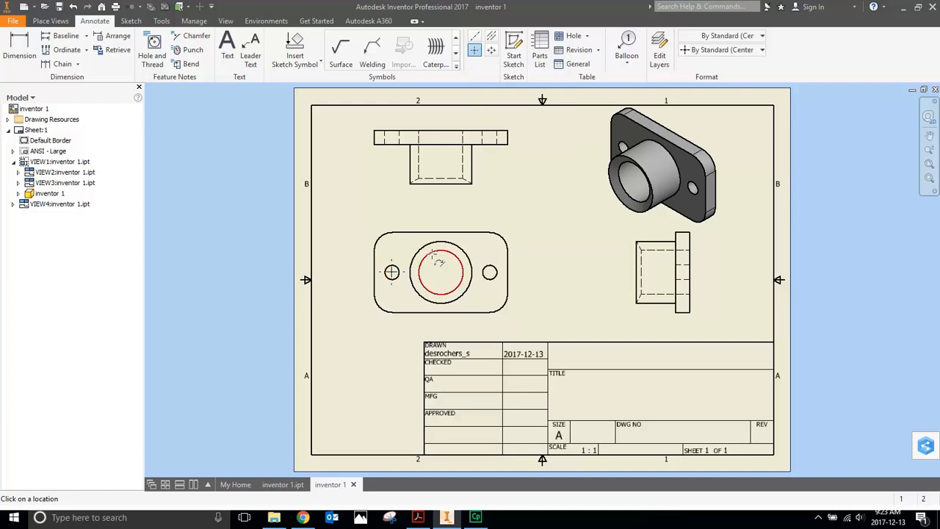
{"action": "left_click", "coordinate": [432, 251]}
{"action": "left_click", "coordinate": [495, 269]}
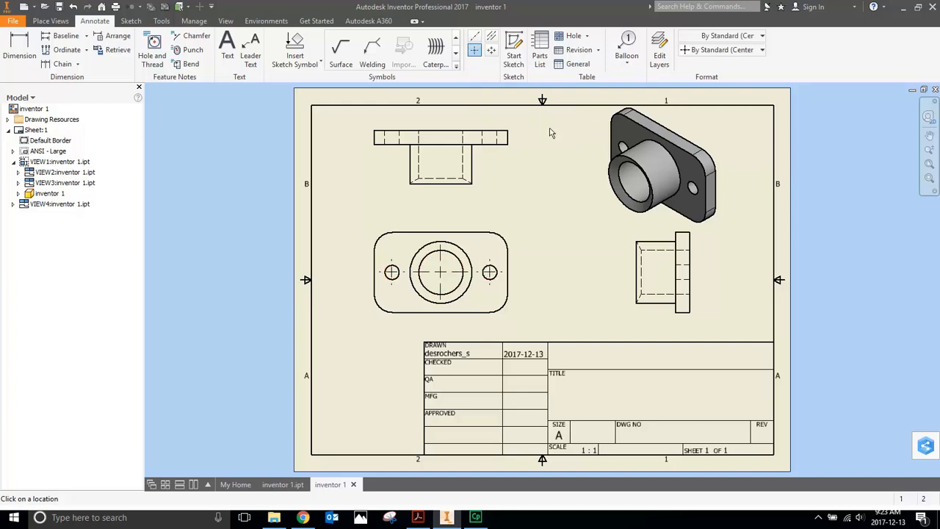
Add a centerline through the top view's boss, between the midpoints of the flange's back edge and the boss's end edge
{"action": "left_click", "coordinate": [473, 38]}
{"action": "left_click", "coordinate": [441, 131]}
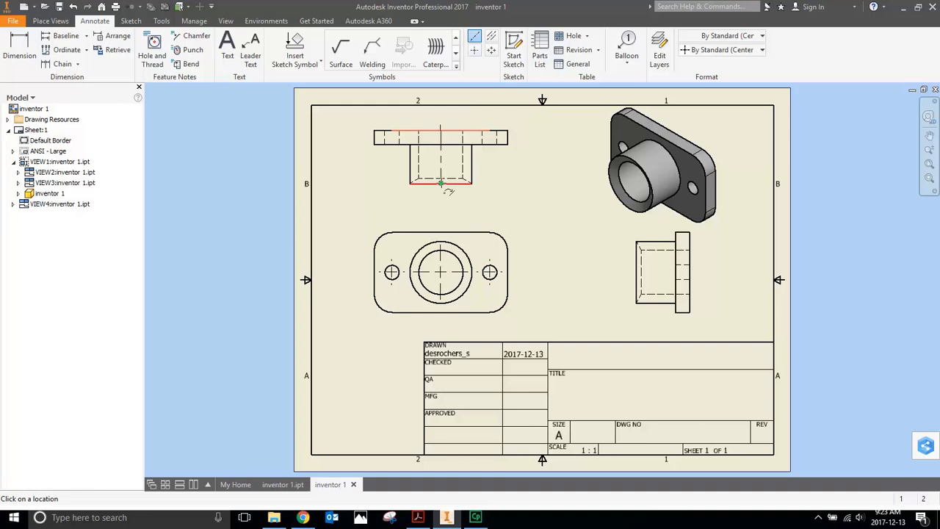
{"action": "left_click", "coordinate": [441, 183]}
Add bisector centerlines between the hidden edges of both mounting holes in the top view and of the bore in the side view
{"action": "left_click", "coordinate": [493, 38]}
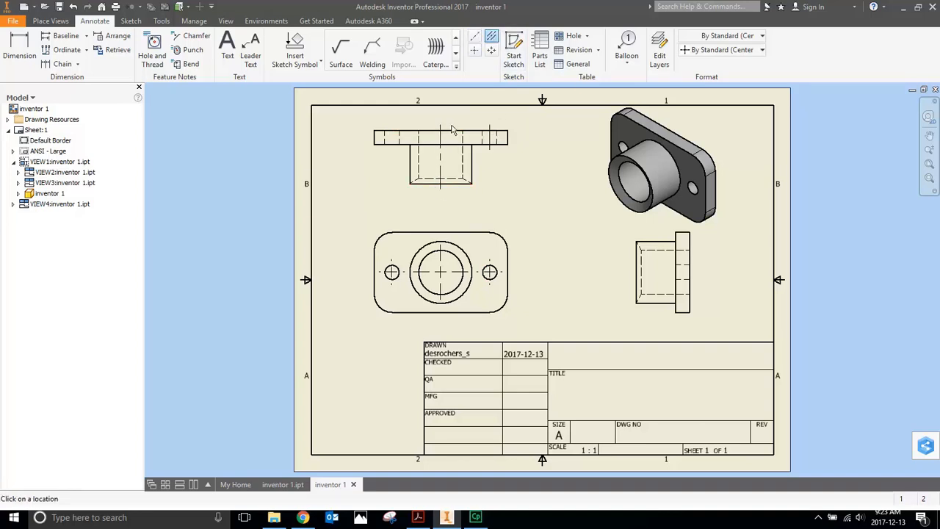
{"action": "left_click", "coordinate": [384, 137]}
{"action": "left_click", "coordinate": [399, 138]}
{"action": "left_click", "coordinate": [643, 251]}
{"action": "left_click", "coordinate": [657, 294]}
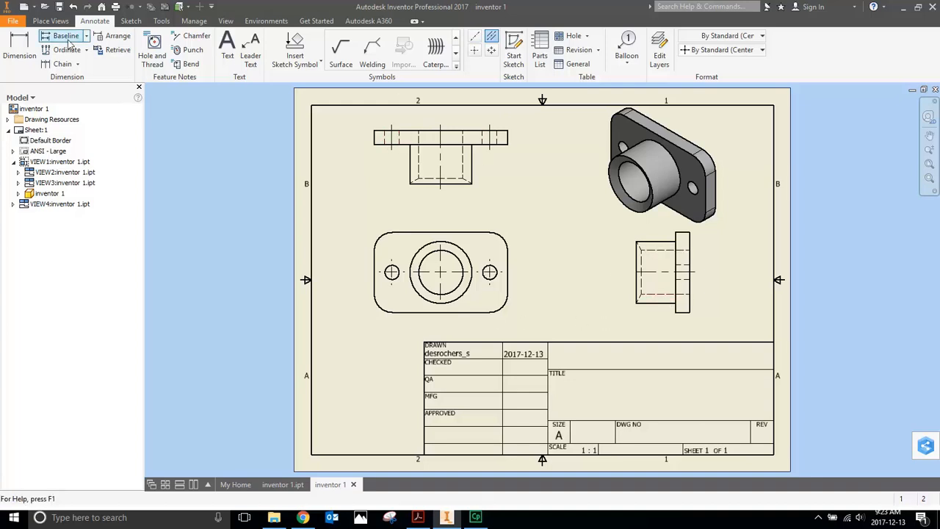
Dimension the flange's overall width below the top view
{"action": "left_click", "coordinate": [18, 48]}
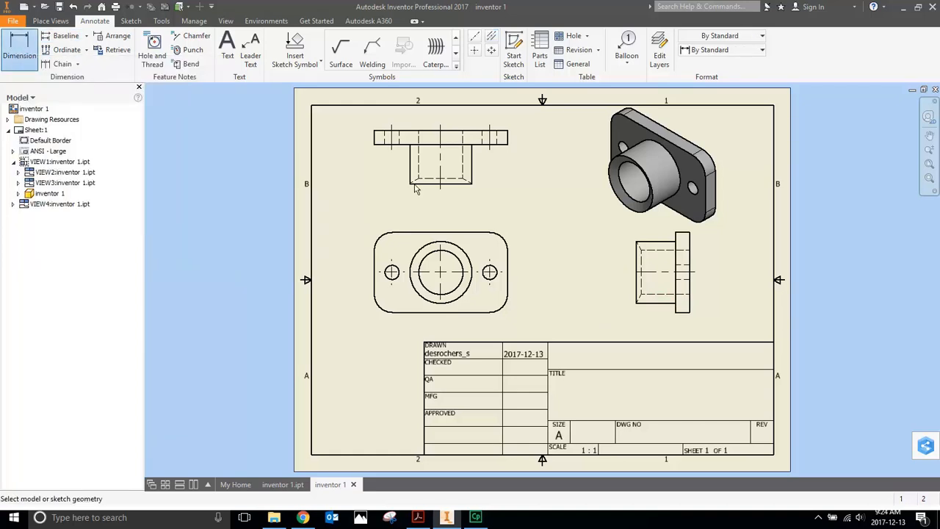
{"action": "left_click", "coordinate": [374, 143]}
{"action": "left_click", "coordinate": [508, 144]}
{"action": "left_click", "coordinate": [503, 198]}
{"action": "left_click", "coordinate": [416, 295]}
Dimension the flange's overall height to the right of the front view
{"action": "left_click", "coordinate": [490, 233]}
{"action": "left_click", "coordinate": [491, 312]}
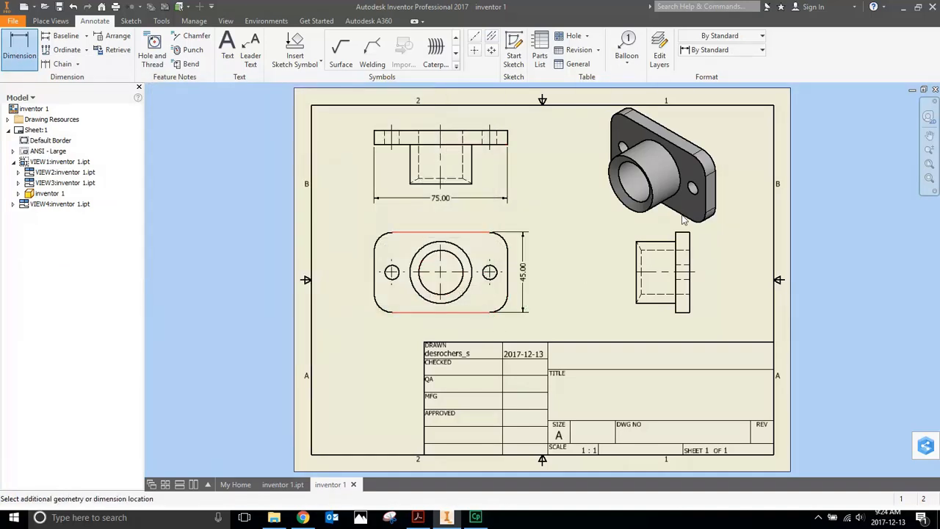
{"action": "left_click", "coordinate": [524, 274]}
{"action": "left_click", "coordinate": [416, 295]}
Dimension the part's overall depth above the side view and end dimensioning
{"action": "left_click", "coordinate": [679, 240]}
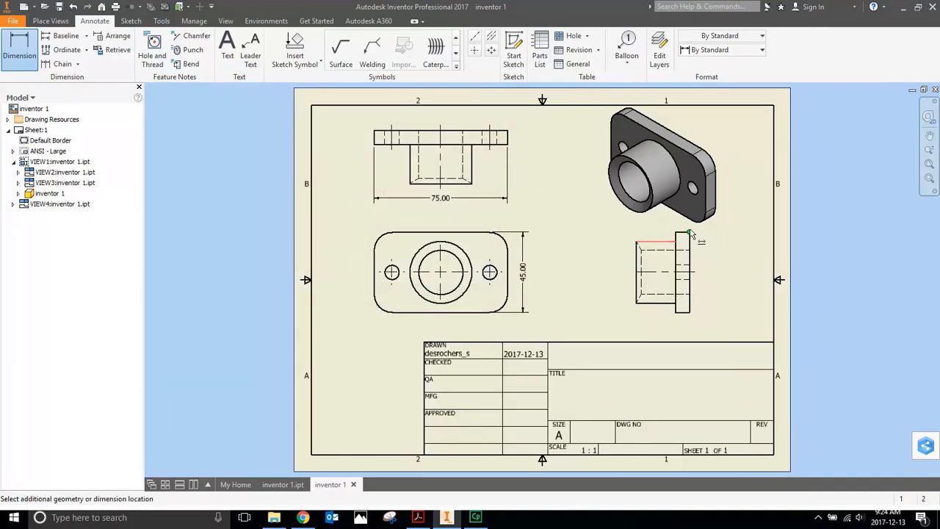
{"action": "left_click", "coordinate": [689, 232]}
{"action": "left_click", "coordinate": [677, 222]}
{"action": "left_click", "coordinate": [416, 295]}
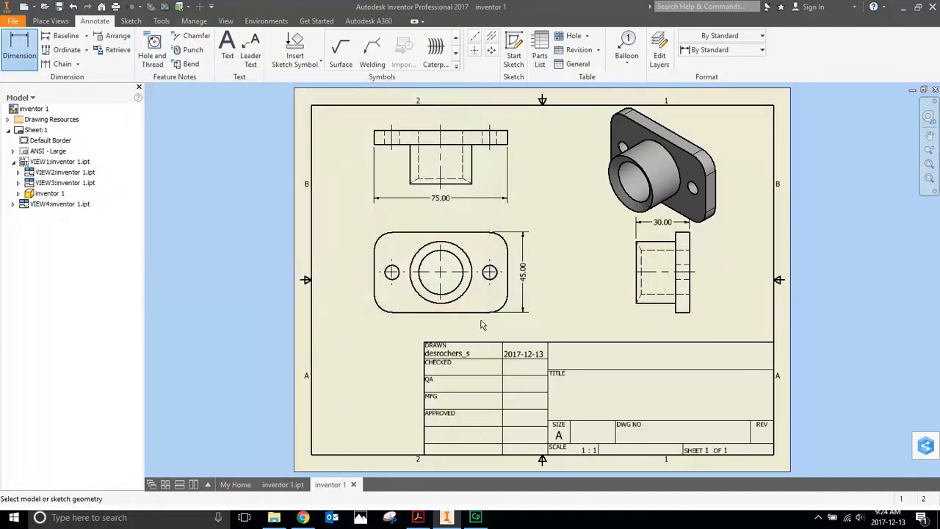
{"action": "key", "text": "Escape"}
Move the front view slightly down toward the title block to open space below the top view
{"action": "left_click_drag", "start_coordinate": [474, 324], "coordinate": [475, 336]}
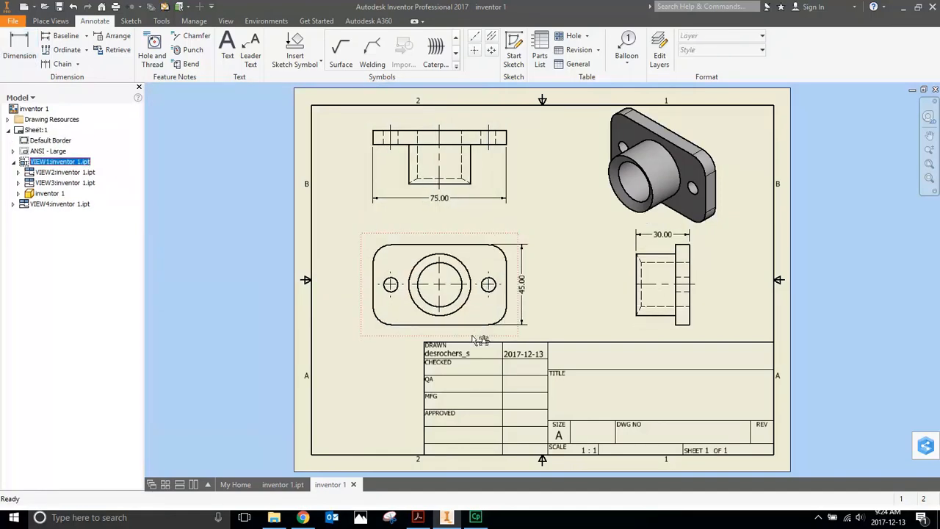
{"action": "left_click", "coordinate": [825, 223]}
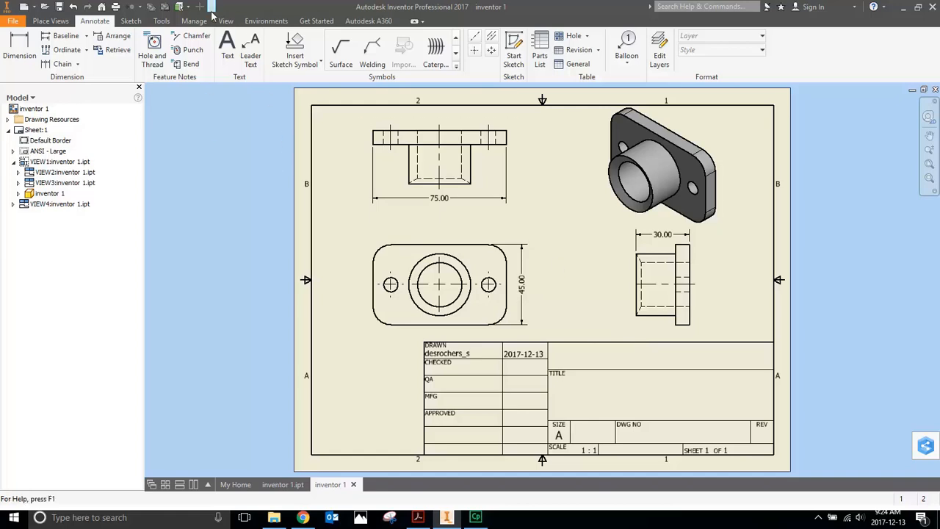
Add a hole note to the right flange hole in the front view and move the overall height dimension outward to clear it
{"action": "left_click", "coordinate": [154, 56]}
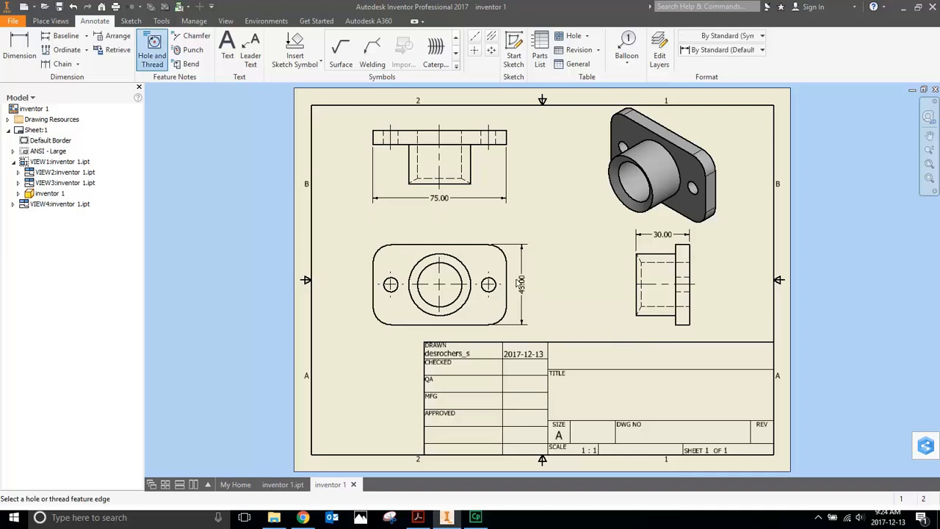
{"action": "left_click", "coordinate": [497, 285]}
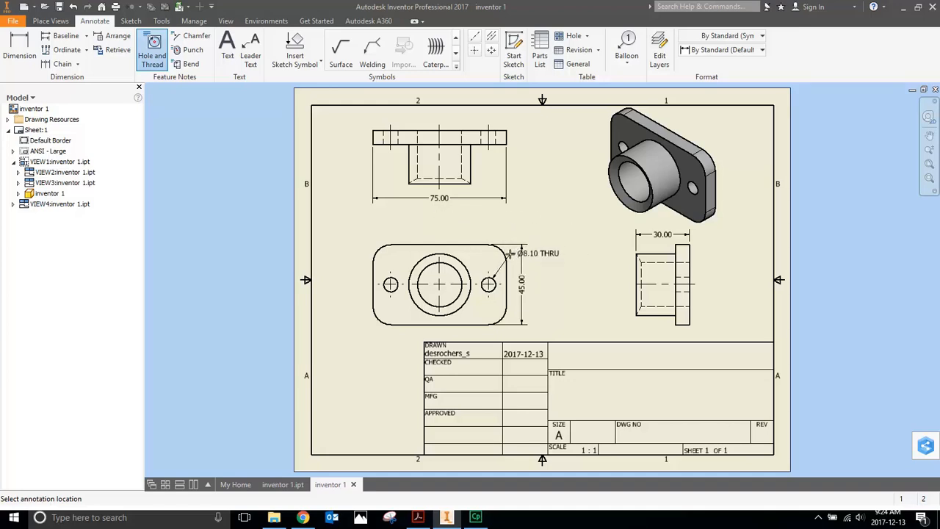
{"action": "left_click", "coordinate": [510, 255]}
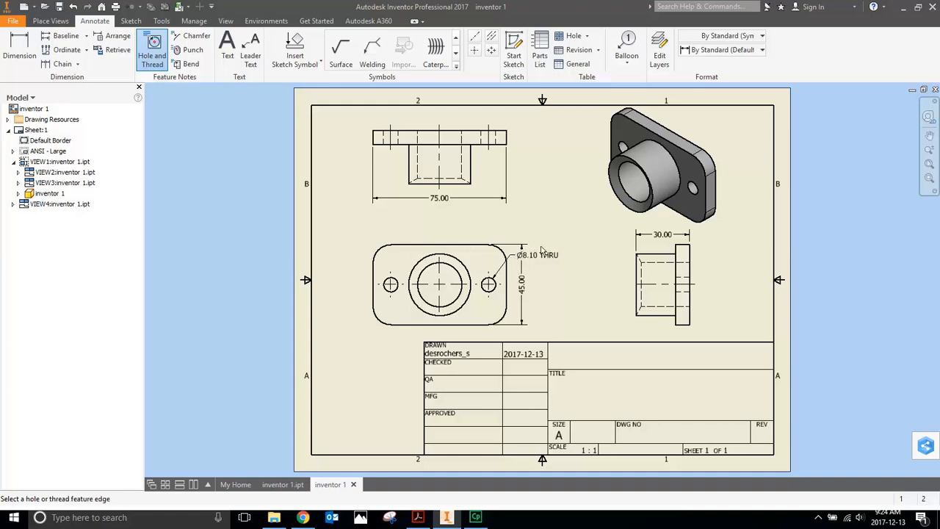
{"action": "key", "text": "Escape"}
{"action": "left_click_drag", "start_coordinate": [522, 284], "coordinate": [537, 271]}
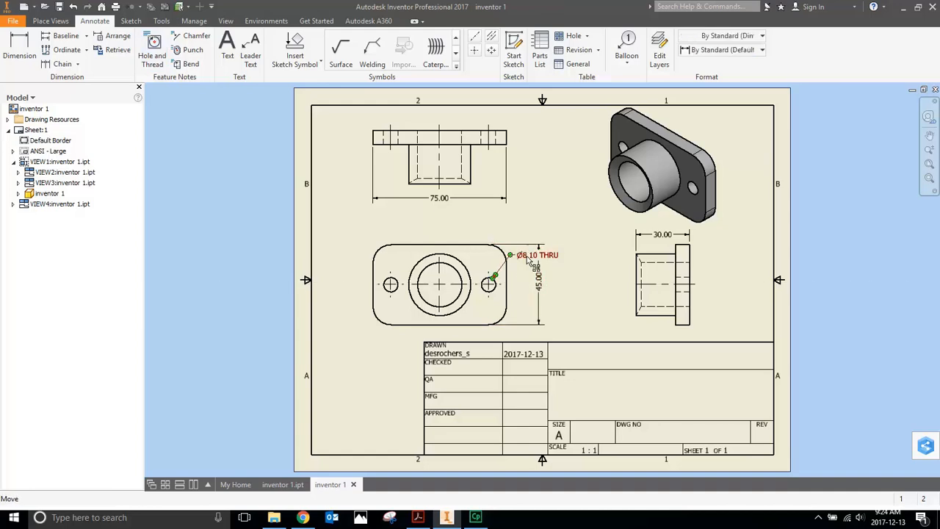
Split the hole note so THRU sits on its own line, and move the flange height dimension slightly farther outward
{"action": "double_click", "coordinate": [527, 258]}
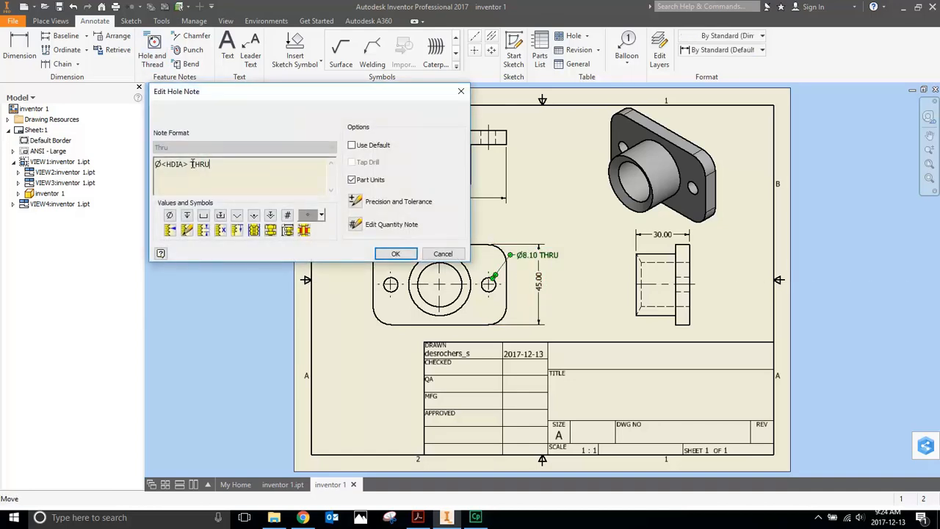
{"action": "key", "text": "Return"}
{"action": "left_click", "coordinate": [395, 254]}
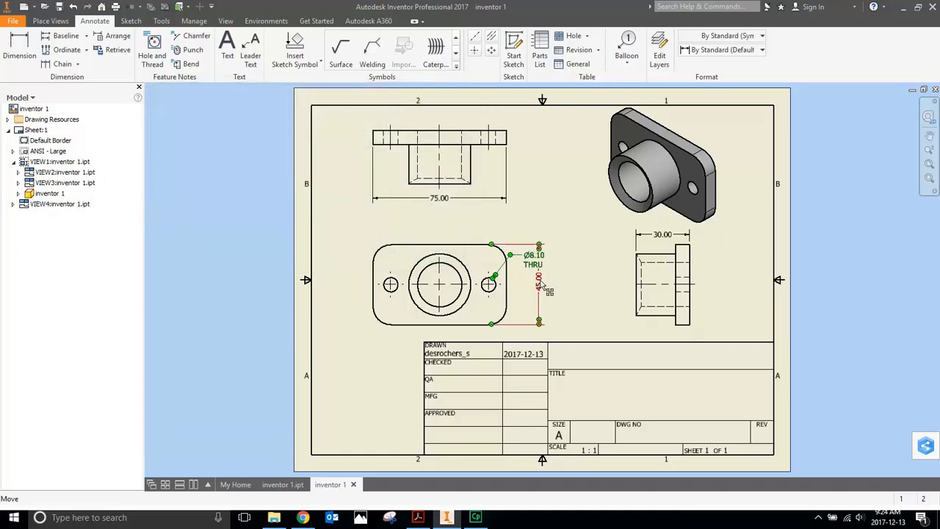
{"action": "left_click_drag", "start_coordinate": [545, 287], "coordinate": [554, 278]}
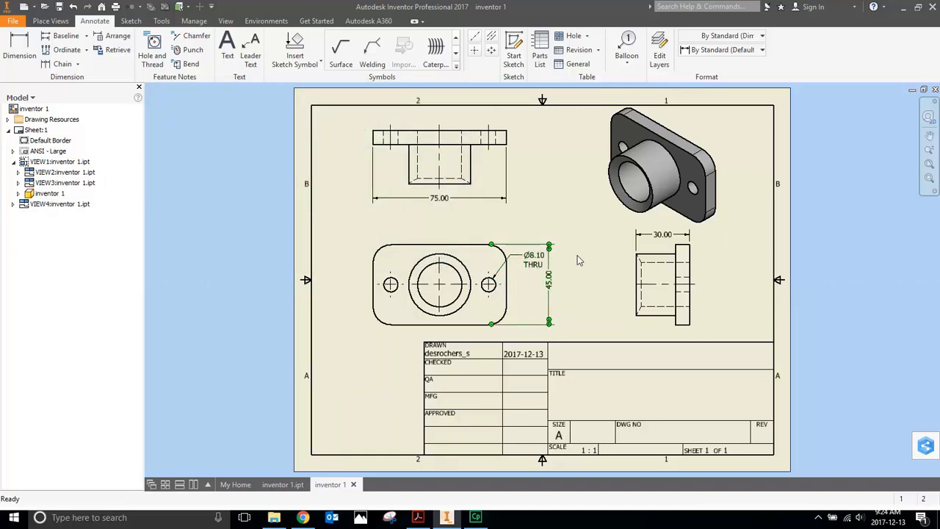
{"action": "left_click", "coordinate": [578, 260]}
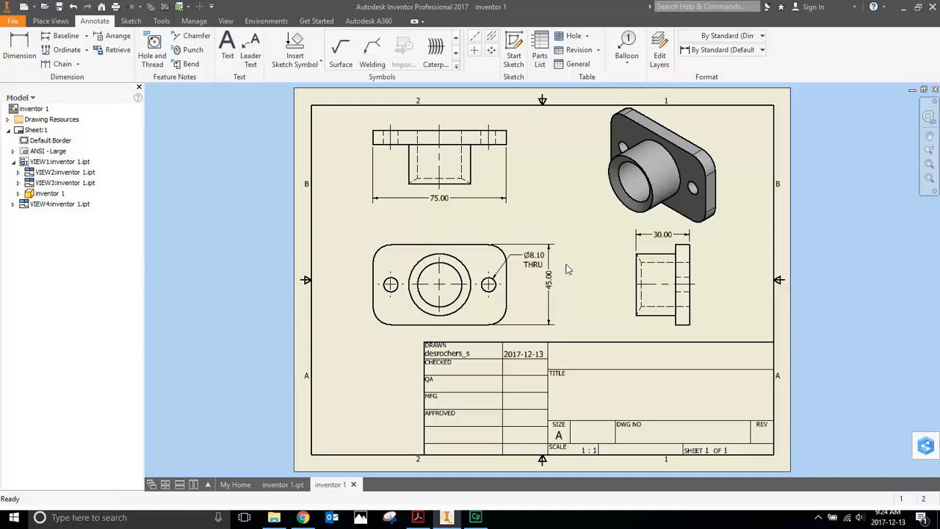
Add TYP on a new line below THRU in the flange hole's note
{"action": "left_click", "coordinate": [497, 286]}
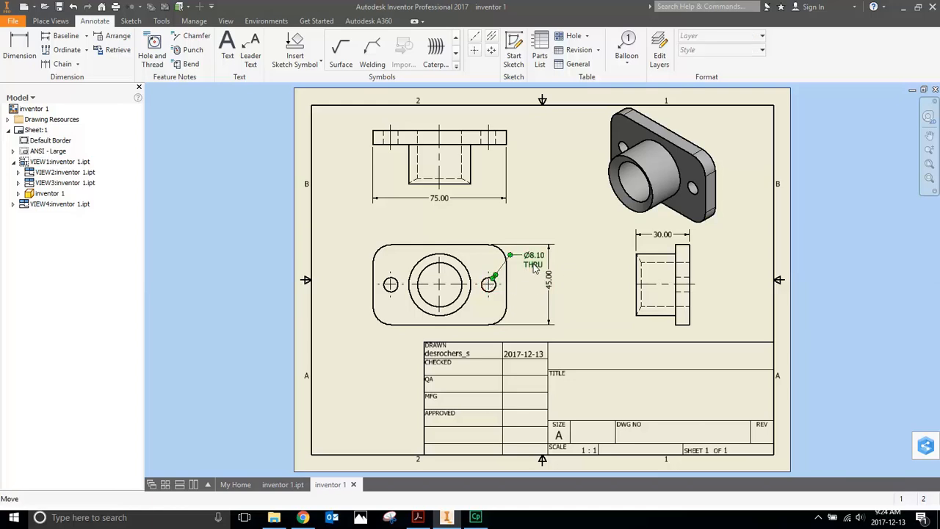
{"action": "double_click", "coordinate": [541, 273]}
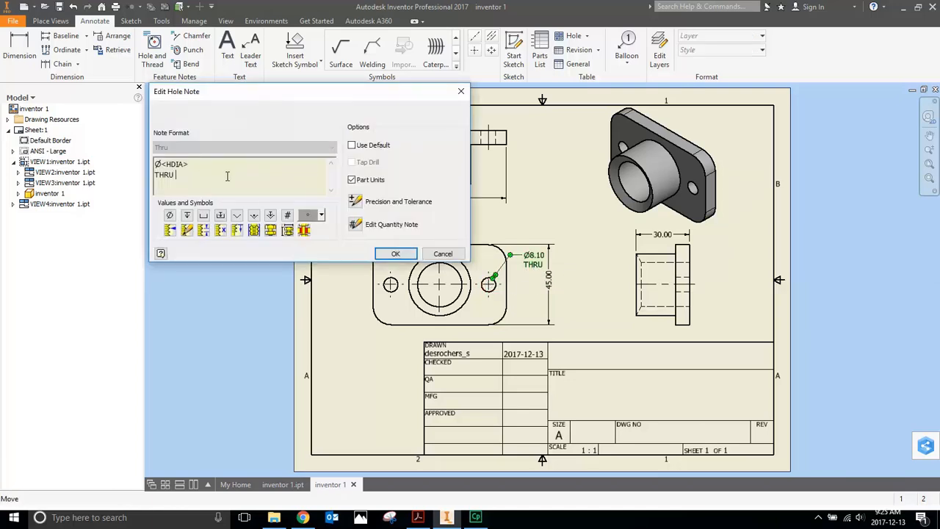
{"action": "type", "text": "TYP"}
{"action": "left_click", "coordinate": [397, 254]}
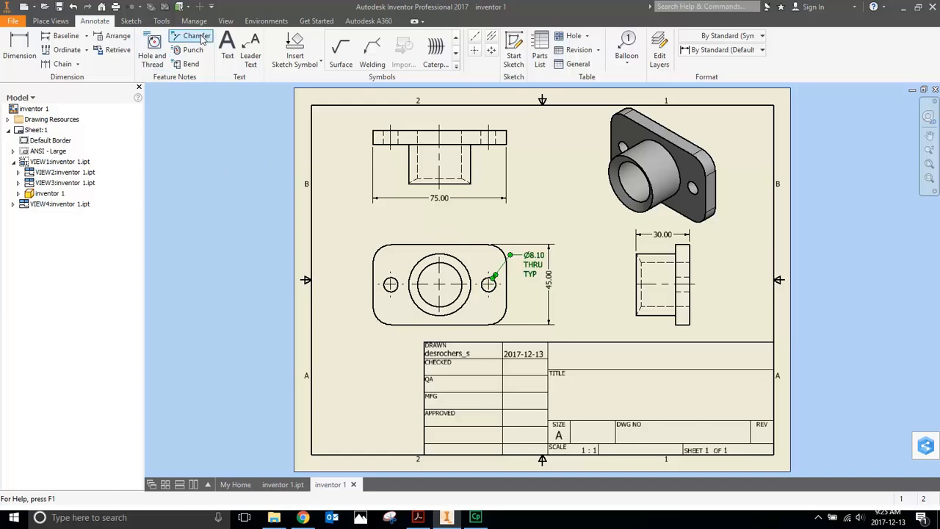
Add a chamfer note to the hidden bore chamfer at the boss's lower right corner in the top view
{"action": "left_click", "coordinate": [464, 181]}
{"action": "left_click", "coordinate": [458, 183]}
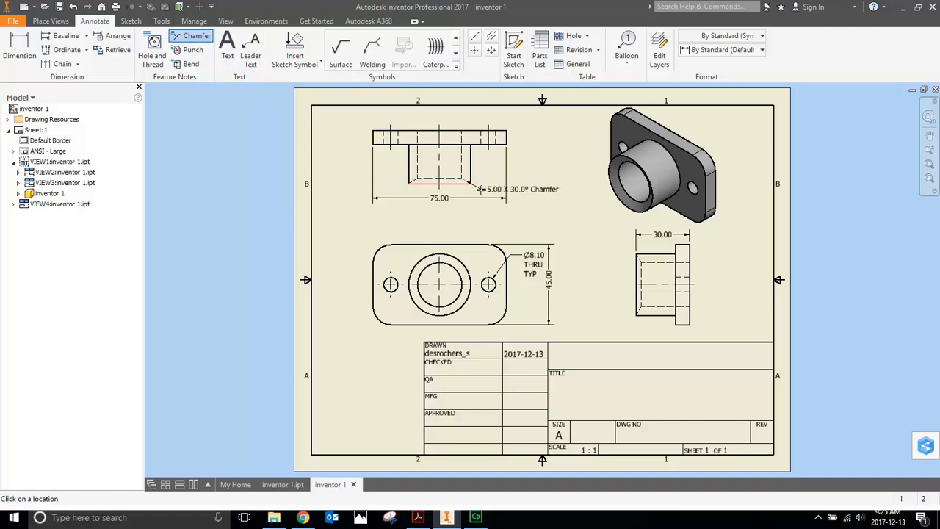
{"action": "left_click", "coordinate": [485, 191]}
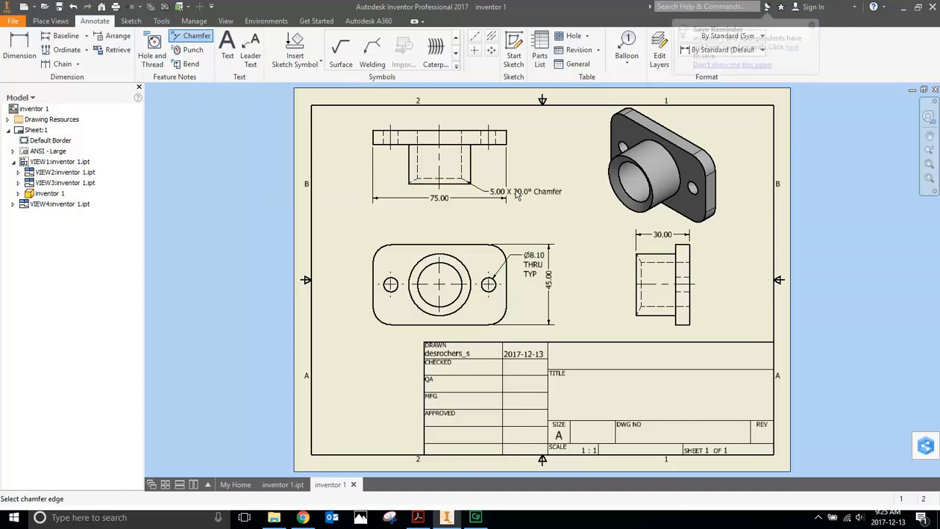
{"action": "left_click", "coordinate": [462, 170]}
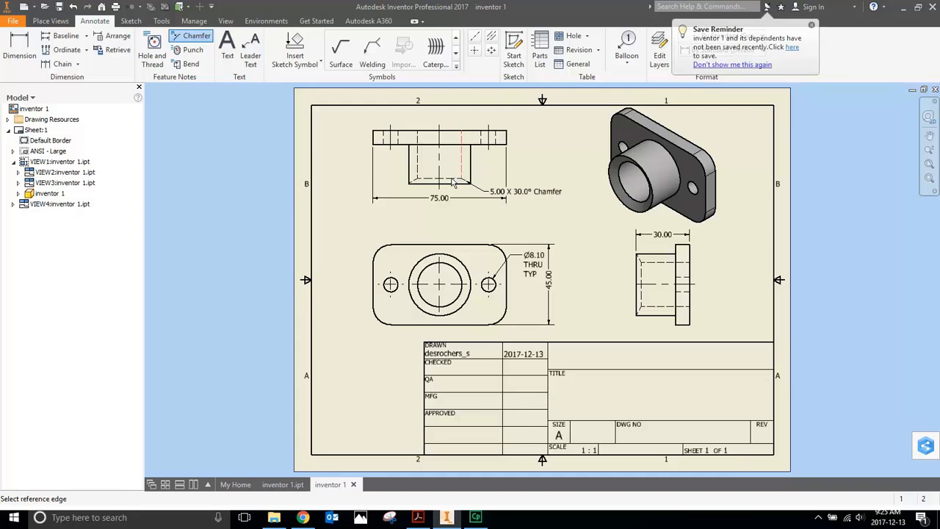
{"action": "left_click", "coordinate": [470, 180]}
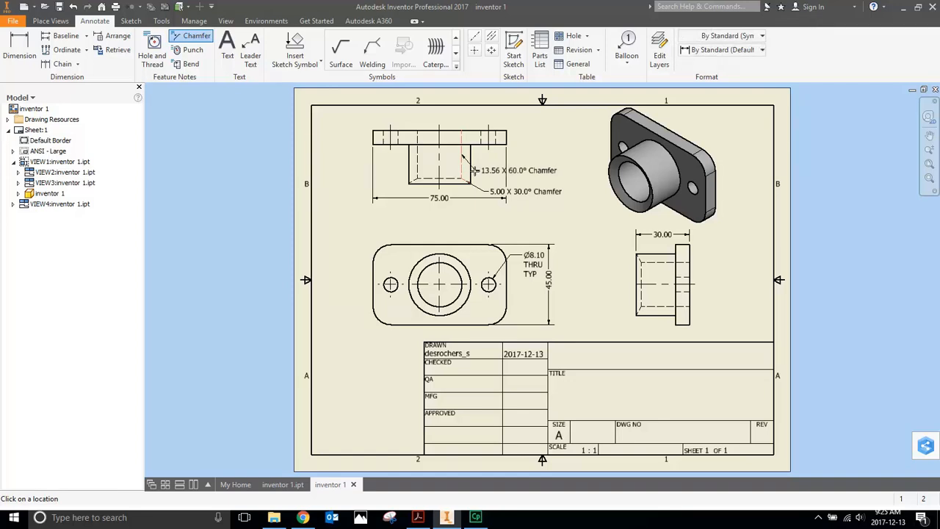
{"action": "key", "text": "Escape"}
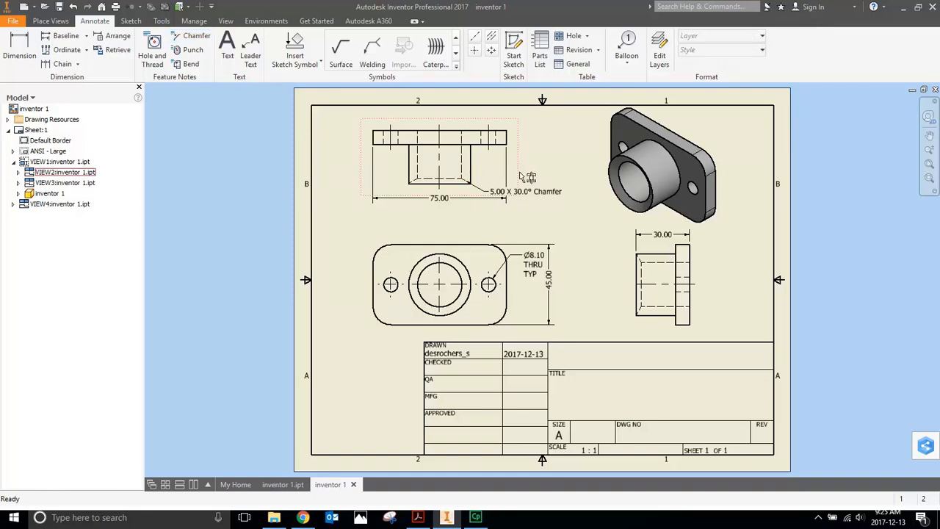
View the text and symbol options of the overall width dimension below the top view, leaving it unedited
{"action": "double_click", "coordinate": [439, 199]}
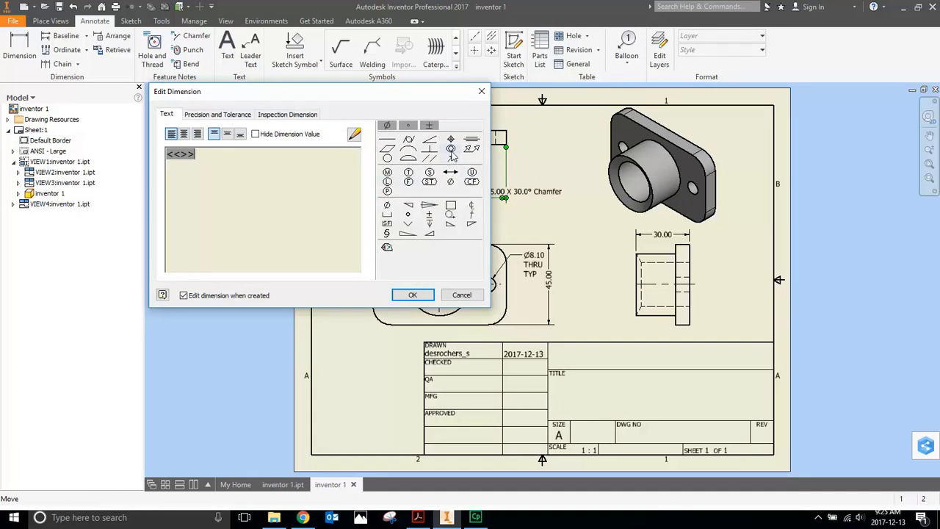
{"action": "left_click", "coordinate": [482, 92]}
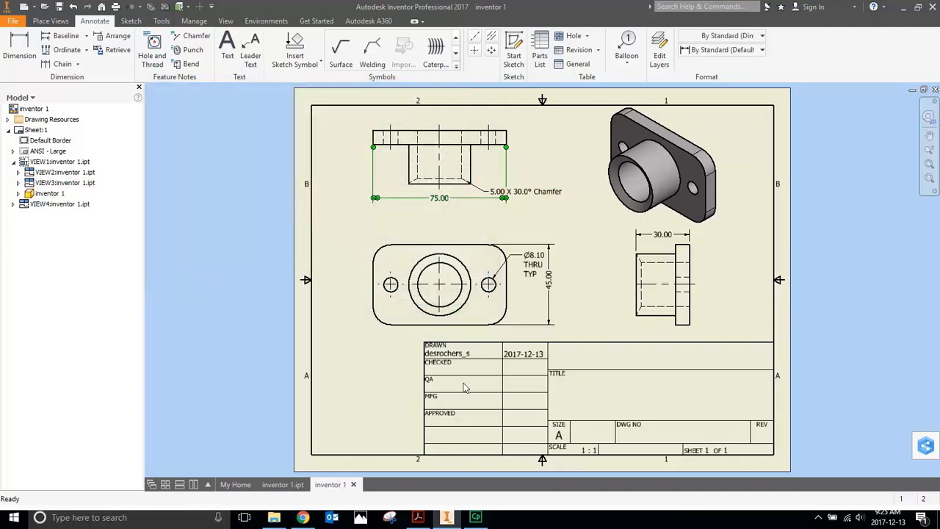
Open the drawing's iProperties from the title block's field text and replace the author with the drafter's name
{"action": "left_click", "coordinate": [13, 151]}
{"action": "double_click", "coordinate": [47, 162]}
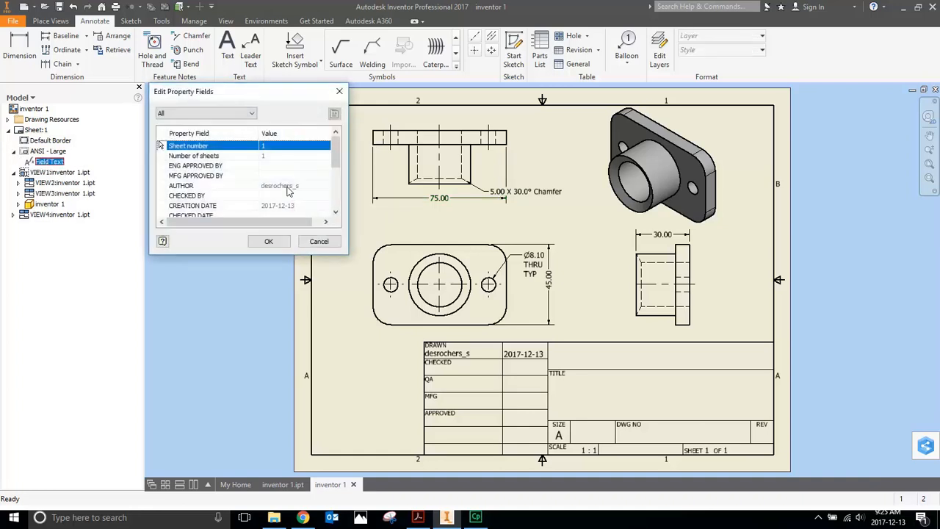
{"action": "left_click", "coordinate": [289, 188]}
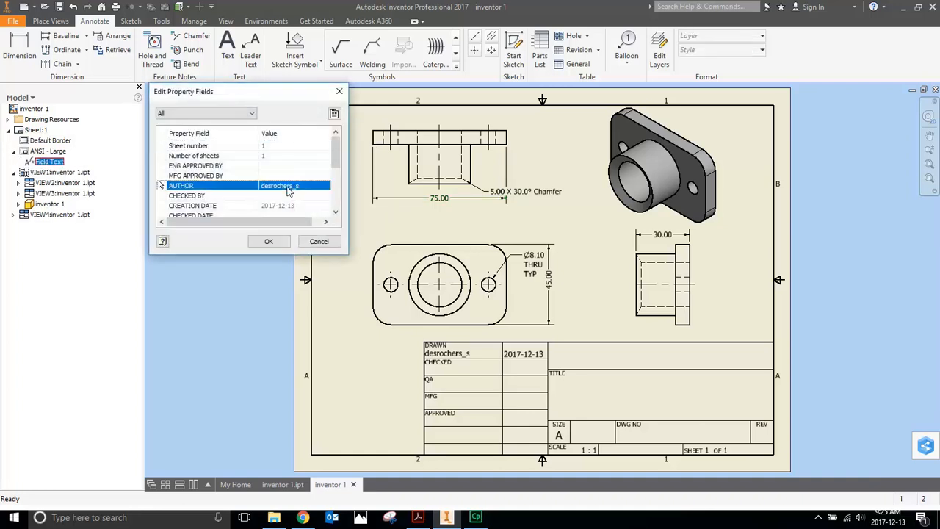
{"action": "left_click", "coordinate": [334, 116]}
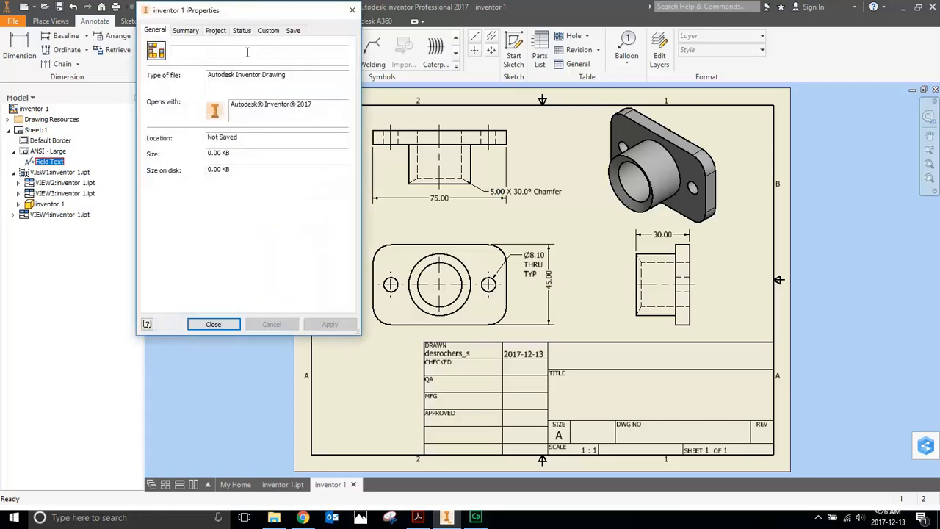
{"action": "left_click", "coordinate": [187, 31]}
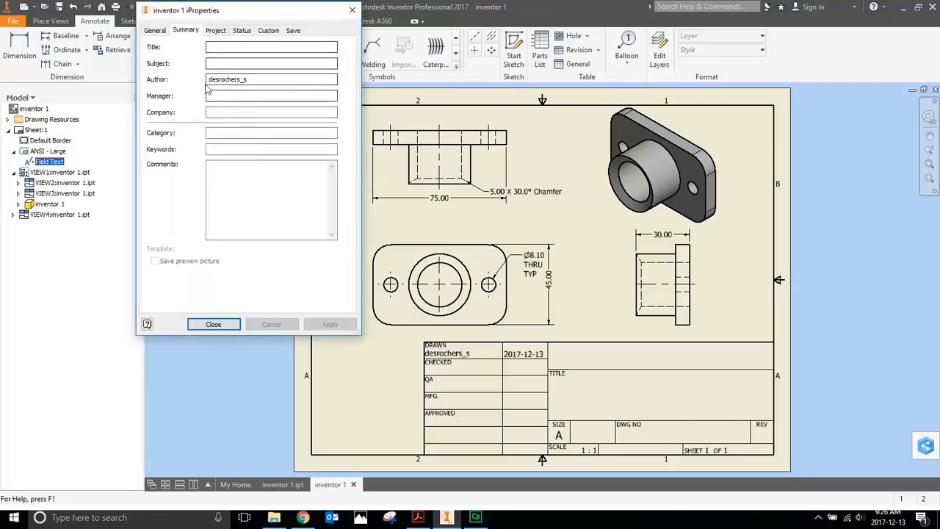
{"action": "double_click", "coordinate": [274, 79]}
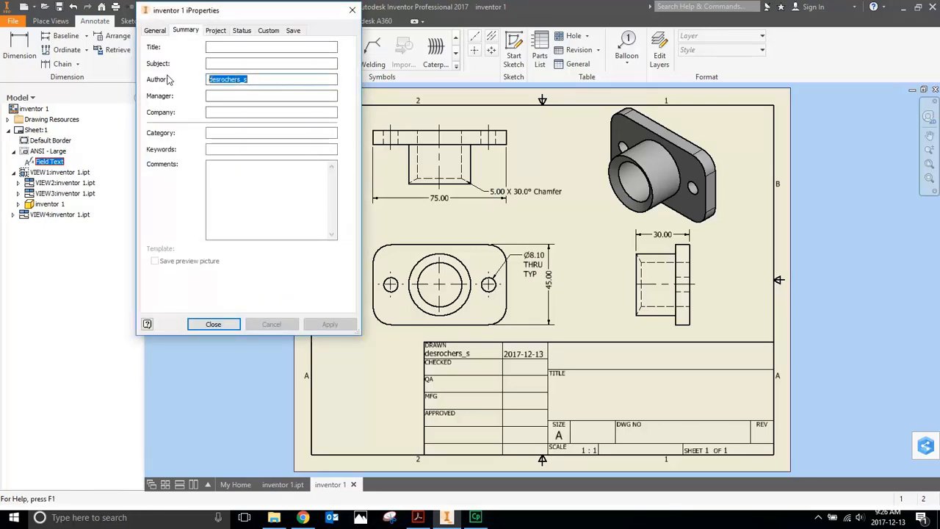
{"action": "type", "text": "Sharissa D"}
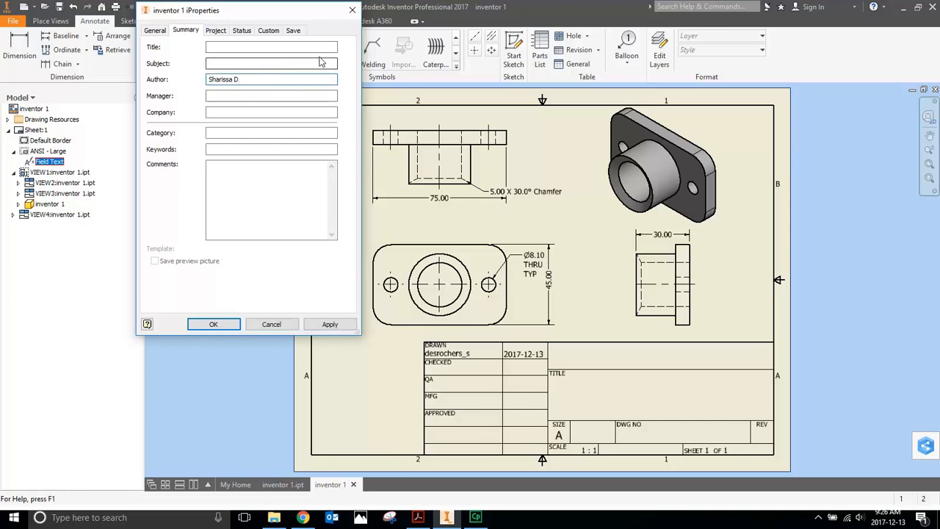
Set the drawing's title property to "Inventor exercise 1" and its subject to "Drafting"
{"action": "left_click", "coordinate": [278, 47]}
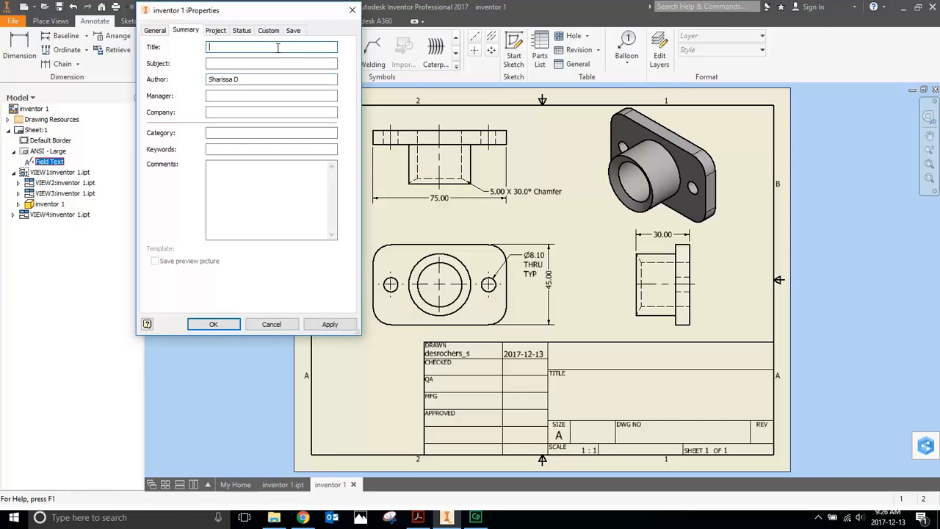
{"action": "type", "text": "Inventor exercise 1"}
{"action": "left_click", "coordinate": [293, 64]}
{"action": "type", "text": "Drafting"}
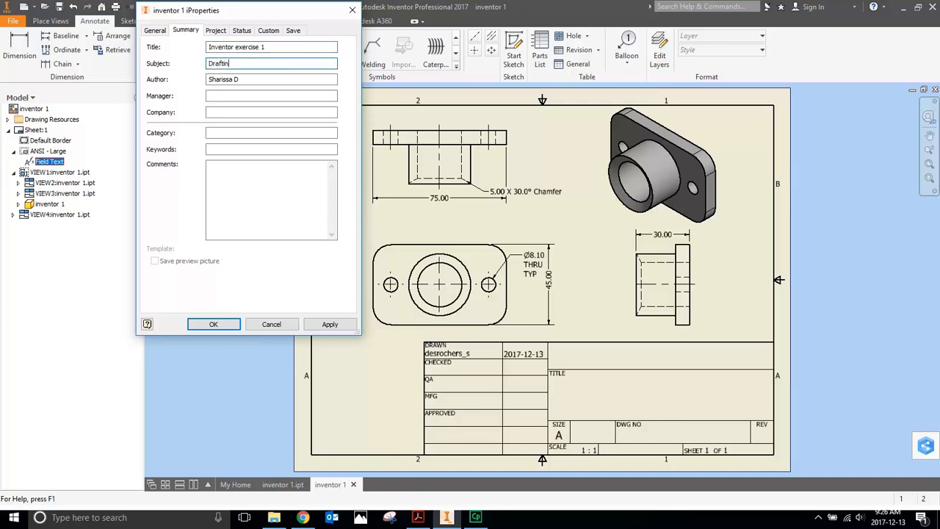
Enter the manager's name and the company "Fraser Heights Secondary School", and apply the properties to the title block
{"action": "left_click", "coordinate": [286, 96]}
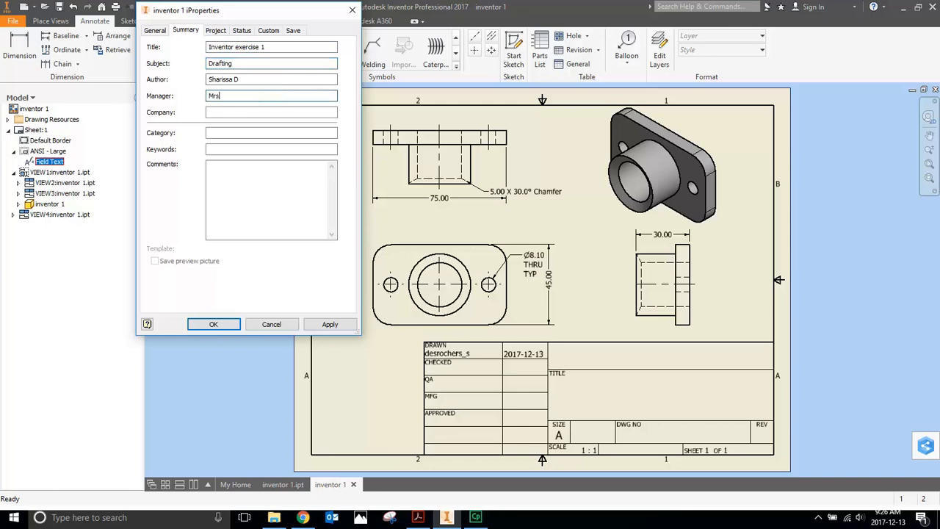
{"action": "left_click", "coordinate": [300, 112]}
{"action": "type", "text": "Fraser Heights Secondary School"}
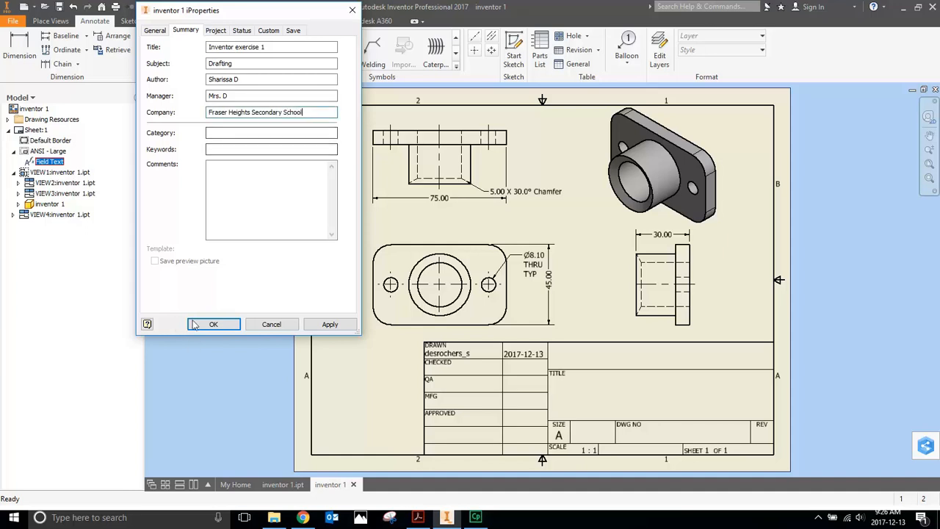
{"action": "left_click", "coordinate": [330, 324]}
{"action": "left_click", "coordinate": [214, 324]}
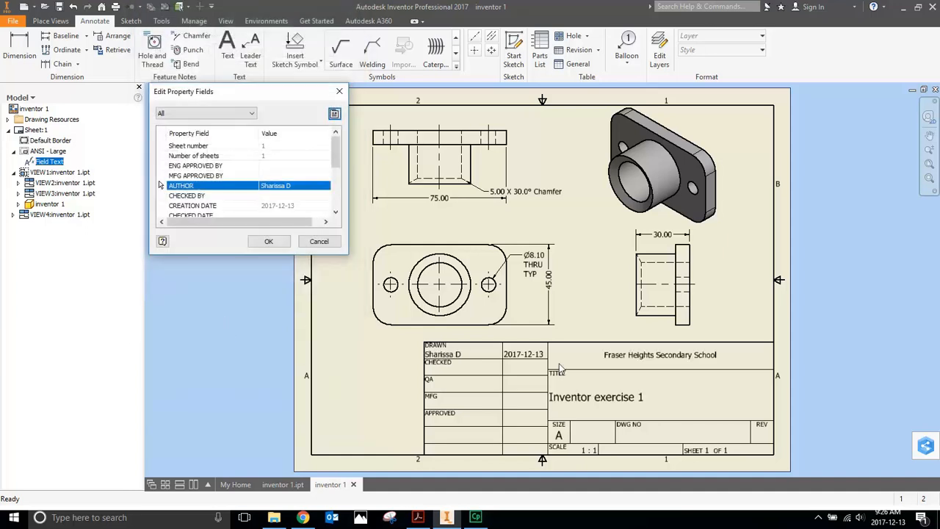
{"action": "left_click", "coordinate": [269, 241]}
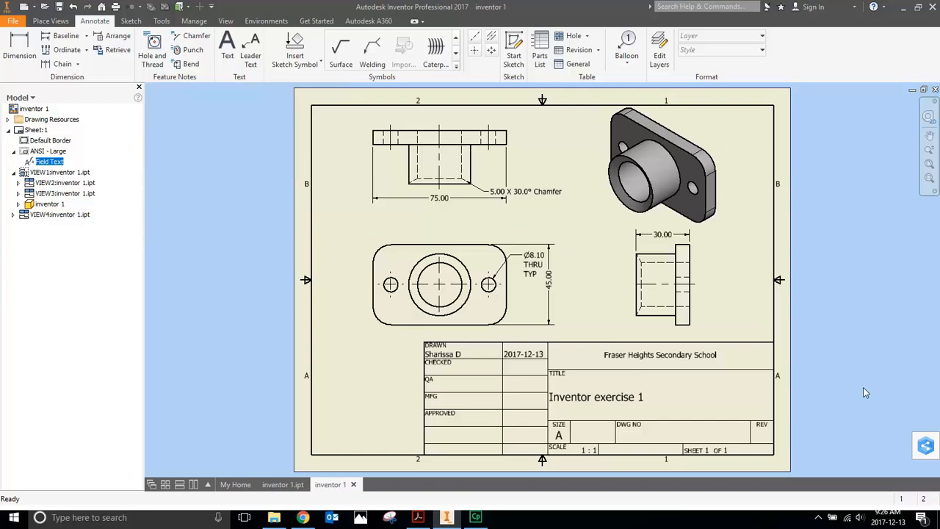
View the drawing's available export formats, including PDF, without exporting
{"action": "left_click", "coordinate": [13, 22]}
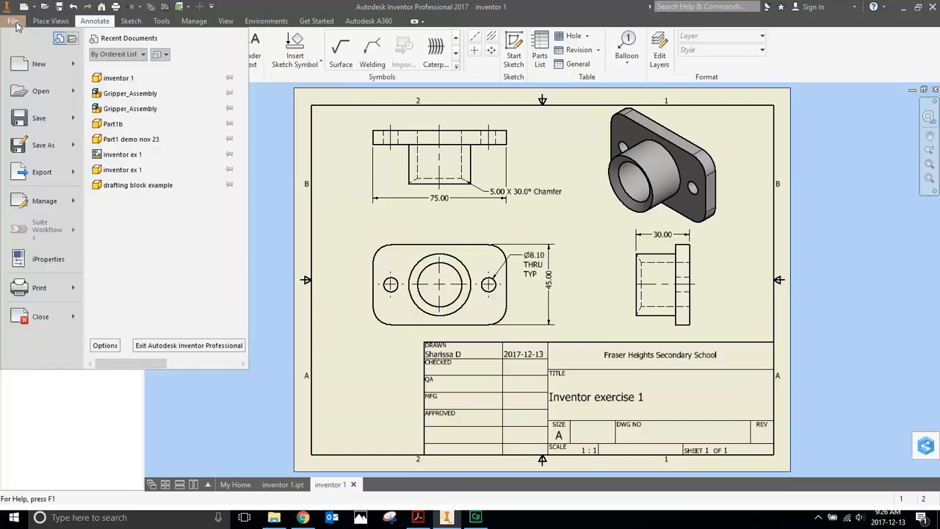
{"action": "mouse_move", "coordinate": [38, 174]}
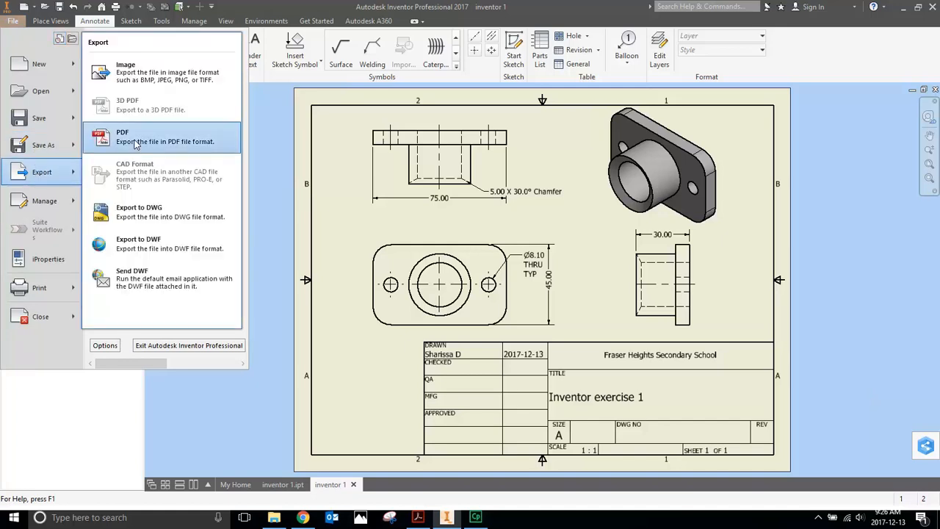
{"action": "left_click", "coordinate": [349, 202]}
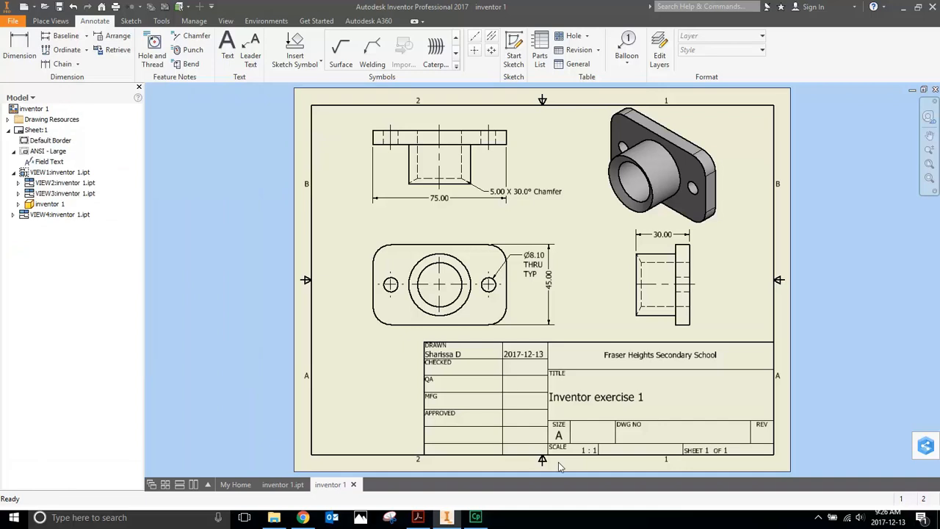